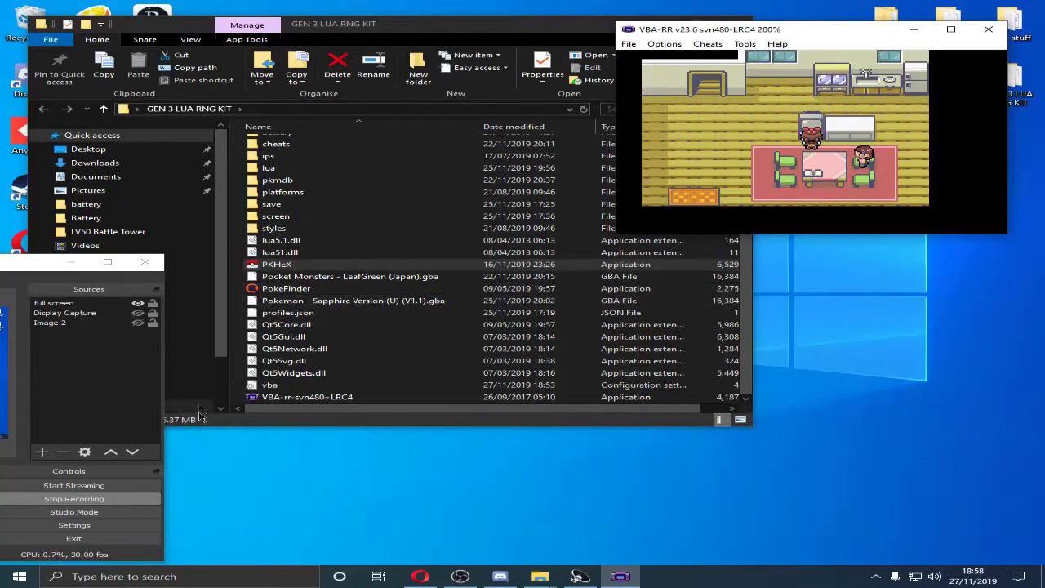
Launch PKHeX and open the Pokemon - Sapphire Version (U) (V1.1).sav save
{"action": "double_click", "coordinate": [276, 264]}
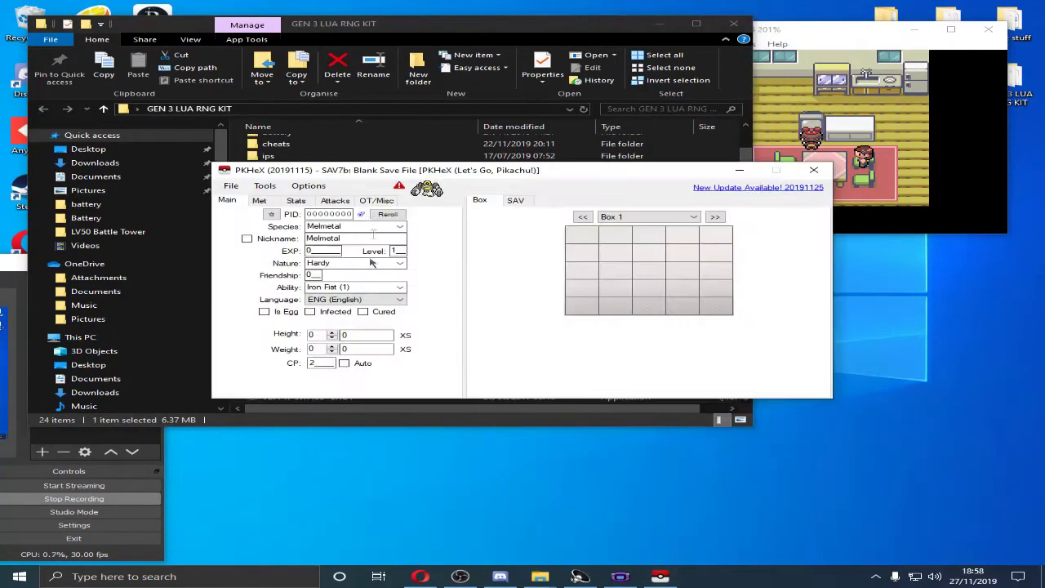
{"action": "left_click", "coordinate": [231, 186]}
{"action": "left_click", "coordinate": [255, 201]}
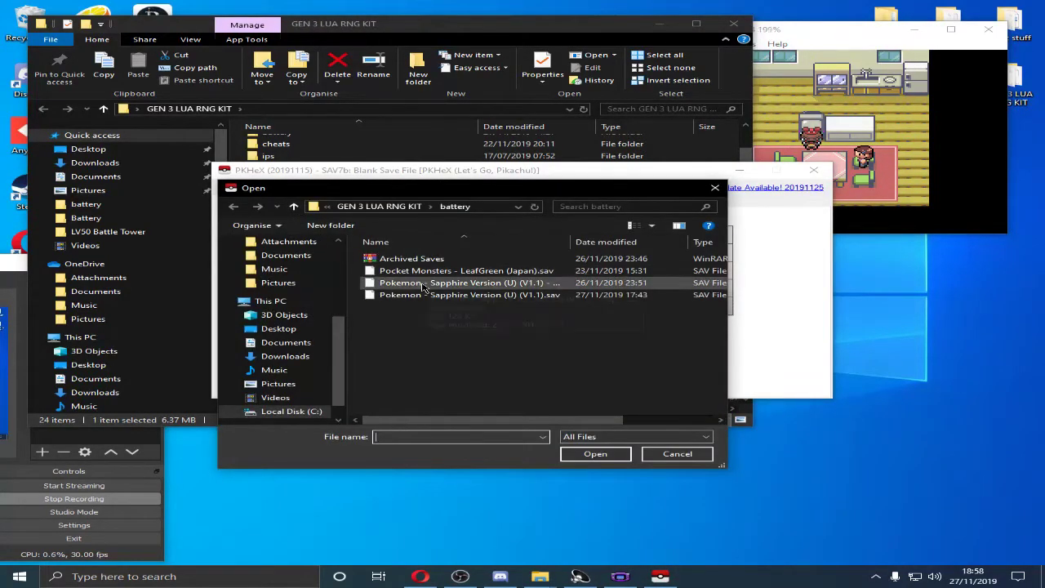
{"action": "left_click_drag", "start_coordinate": [571, 242], "coordinate": [627, 245]}
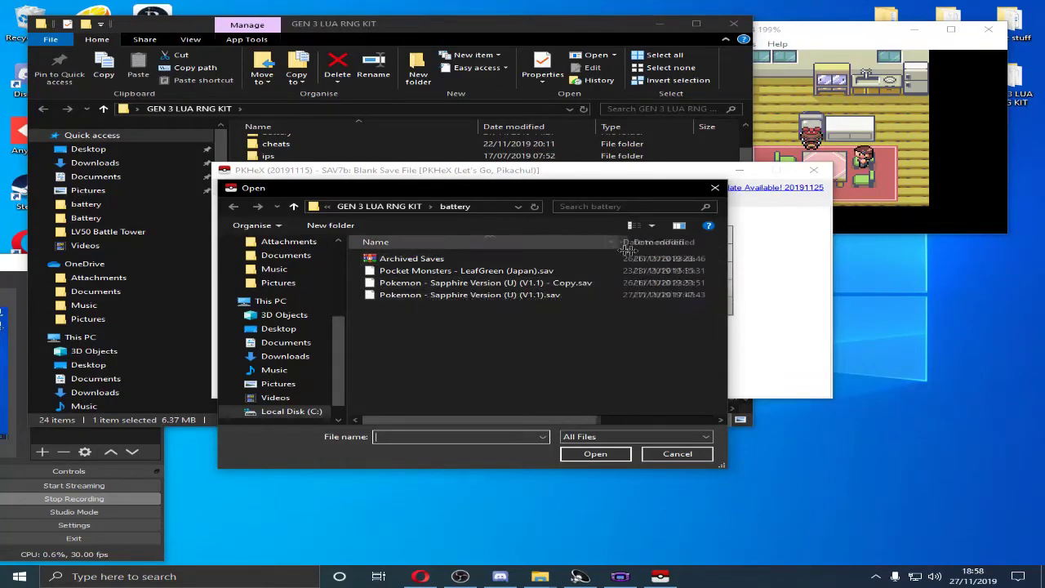
{"action": "double_click", "coordinate": [523, 296]}
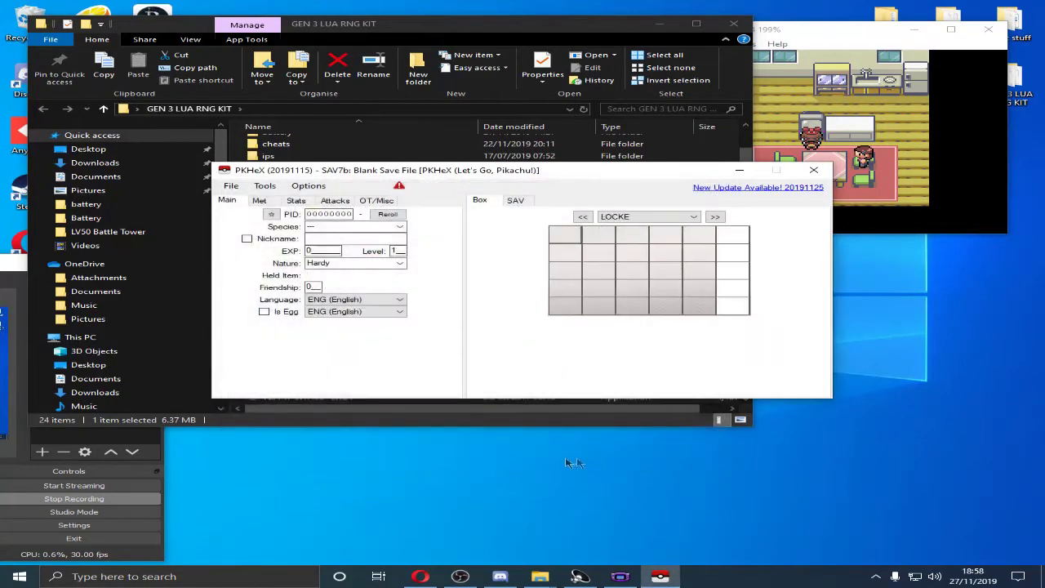
Load the lead party Registeel and show its OT/Misc trainer ID and secret ID details
{"action": "left_click", "coordinate": [582, 200]}
{"action": "left_click", "coordinate": [539, 200]}
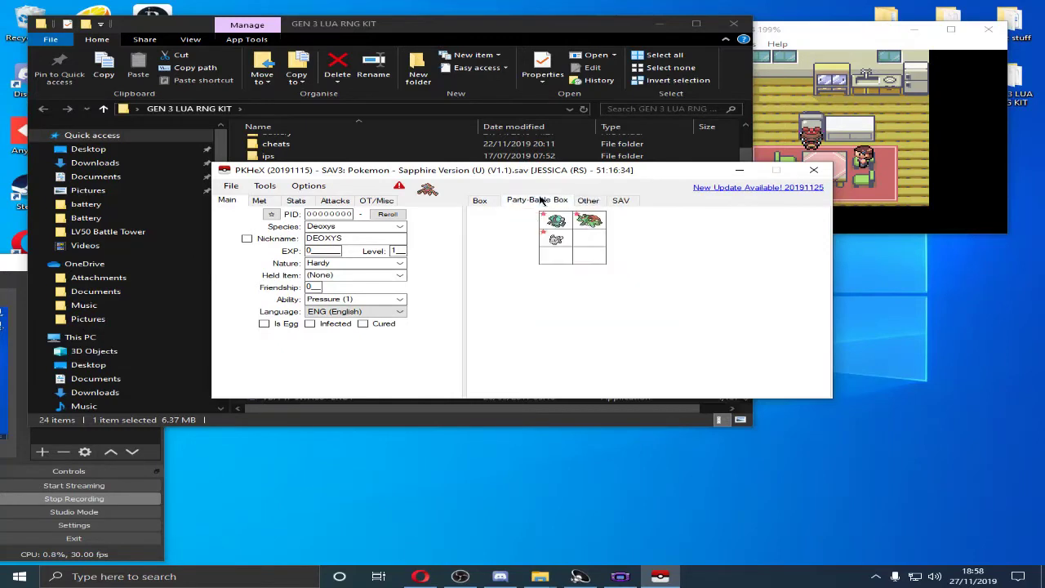
{"action": "left_click", "coordinate": [556, 220]}
{"action": "left_click", "coordinate": [572, 224]}
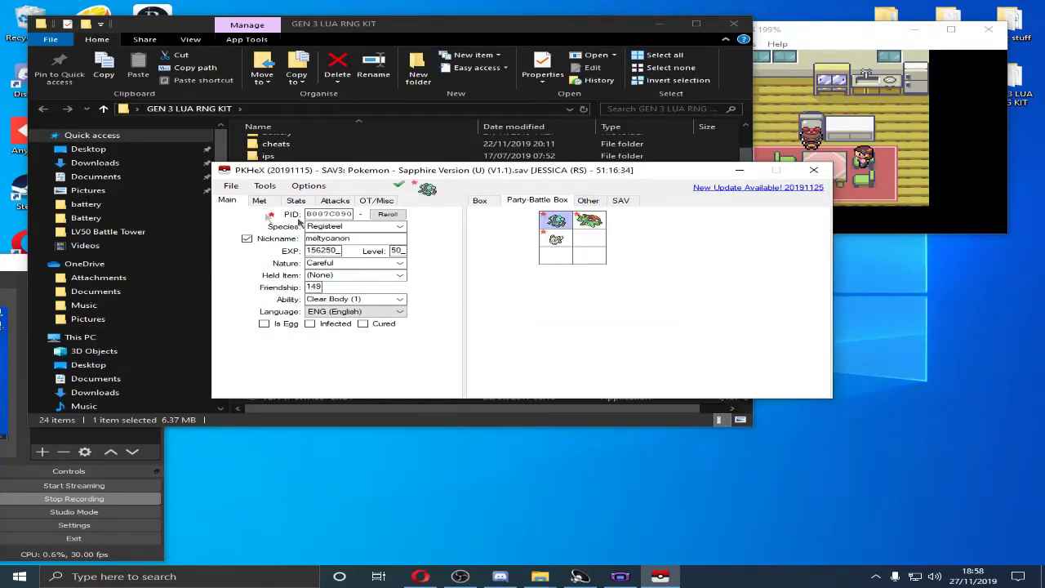
{"action": "left_click", "coordinate": [377, 201]}
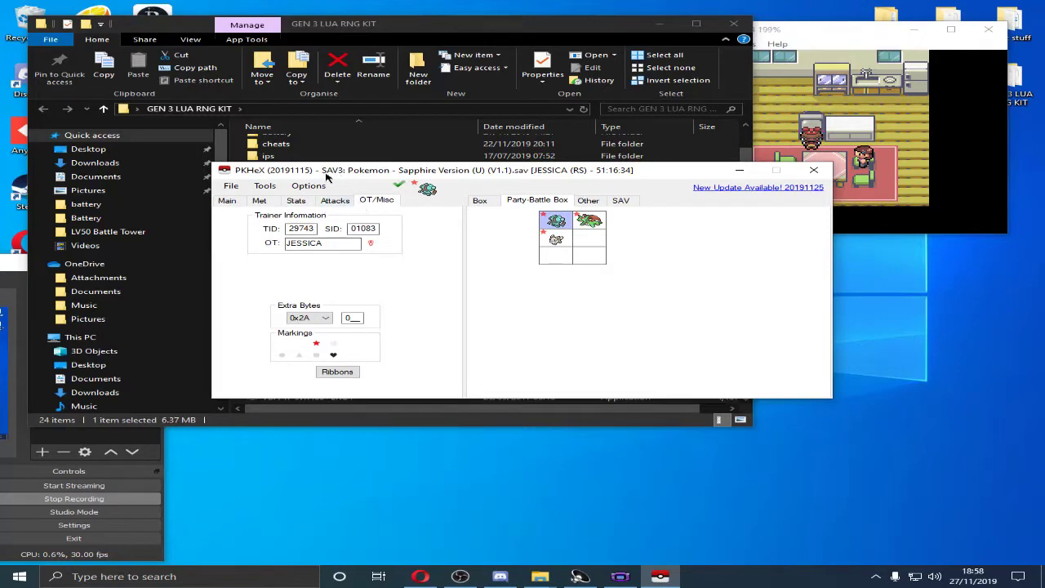
{"action": "mouse_move", "coordinate": [326, 178]}
{"action": "left_mouse_down"}
{"action": "mouse_move", "coordinate": [707, 228]}
{"action": "mouse_move", "coordinate": [838, 263]}
{"action": "left_mouse_up"}
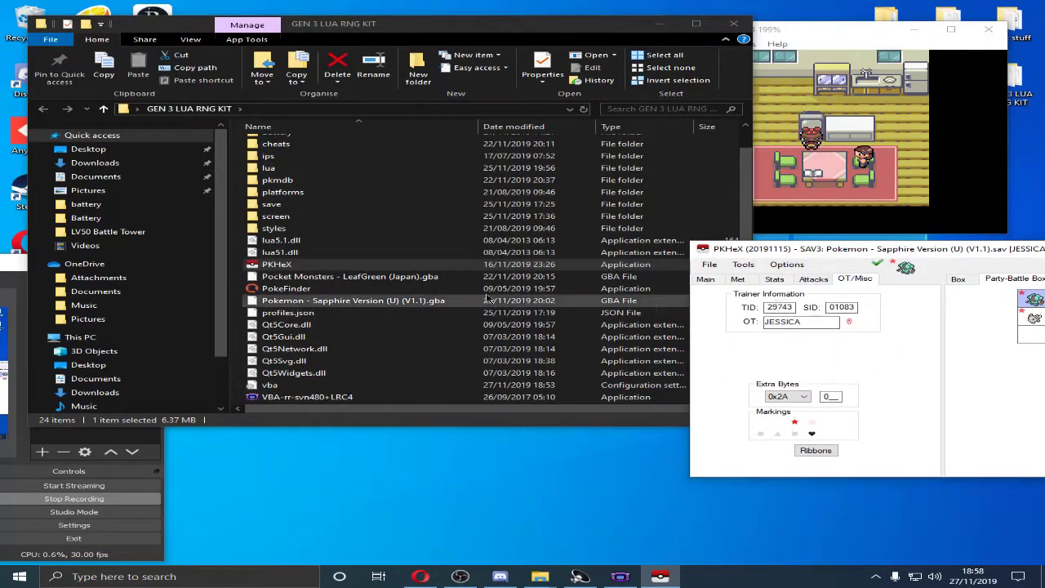
Launch PokeFinder and open the Gen 3 Stationary tool
{"action": "left_click", "coordinate": [318, 290]}
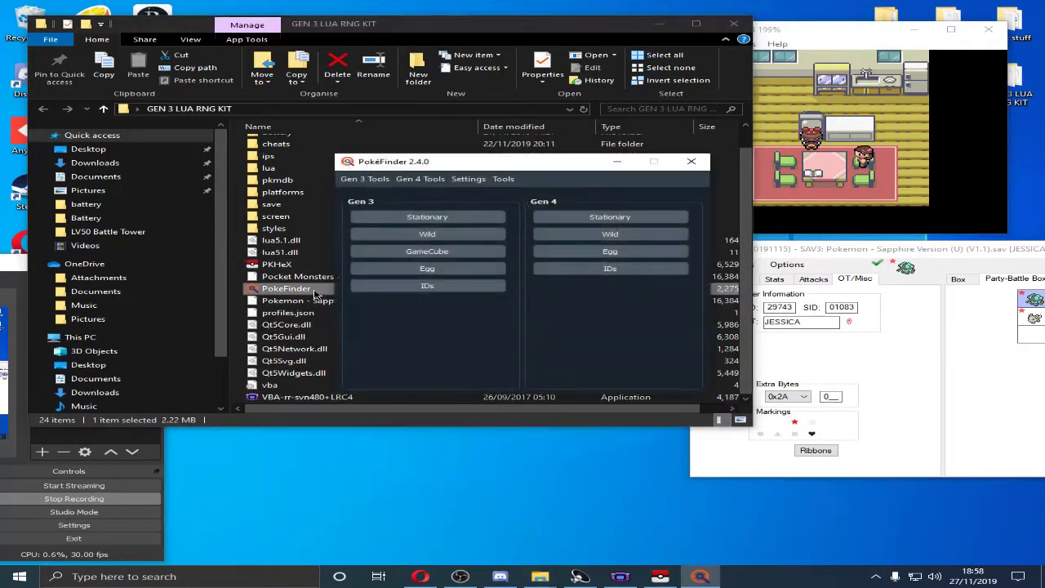
{"action": "left_click", "coordinate": [400, 224]}
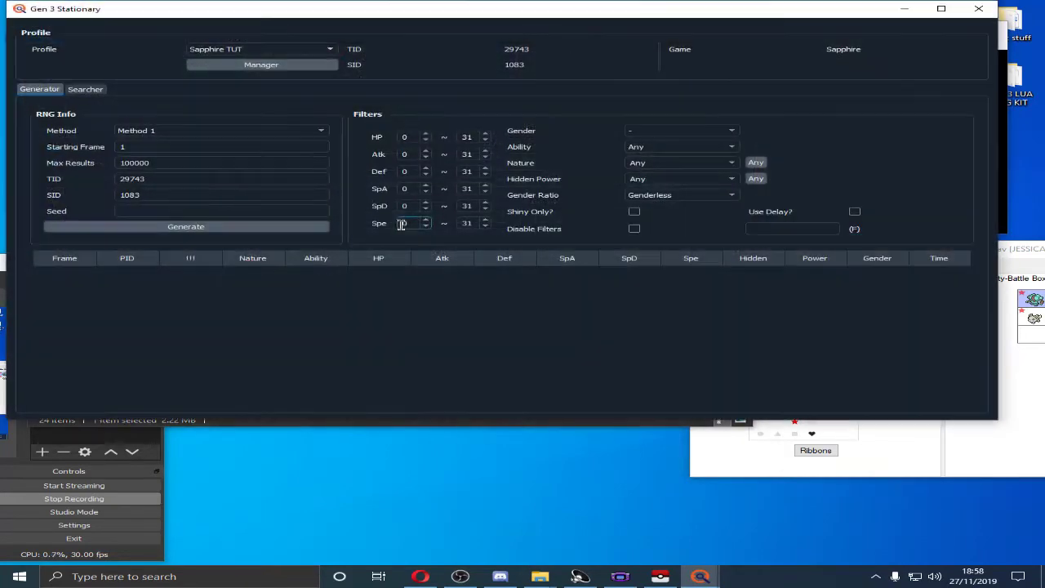
{"action": "mouse_move", "coordinate": [411, 11]}
{"action": "left_mouse_down"}
{"action": "mouse_move", "coordinate": [410, 170]}
{"action": "mouse_move", "coordinate": [383, 150]}
{"action": "left_mouse_up"}
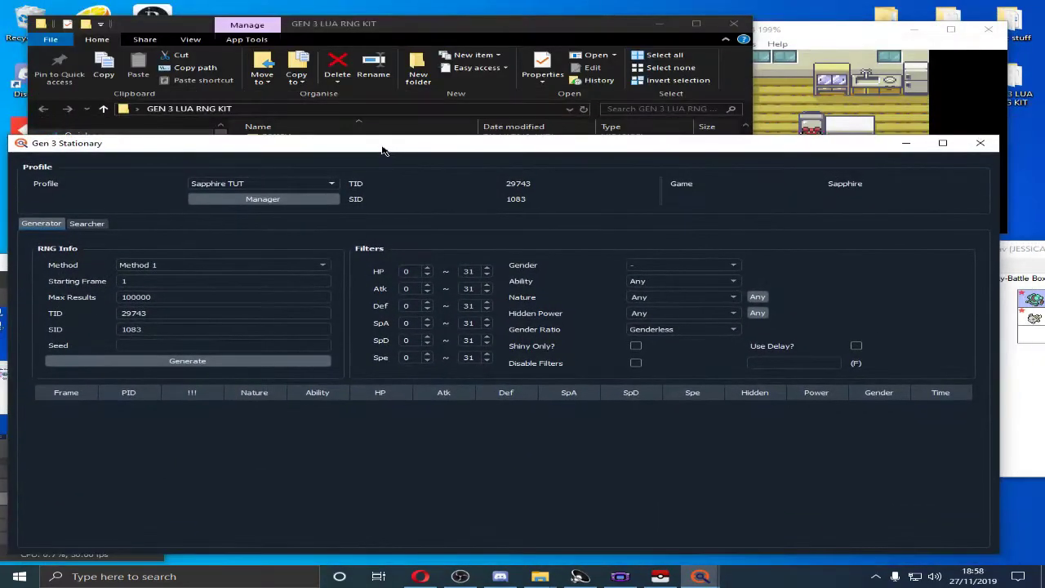
Check the Profile Manager, starting a new Sapphire profile and then discarding it
{"action": "left_click", "coordinate": [330, 184]}
{"action": "left_click", "coordinate": [303, 203]}
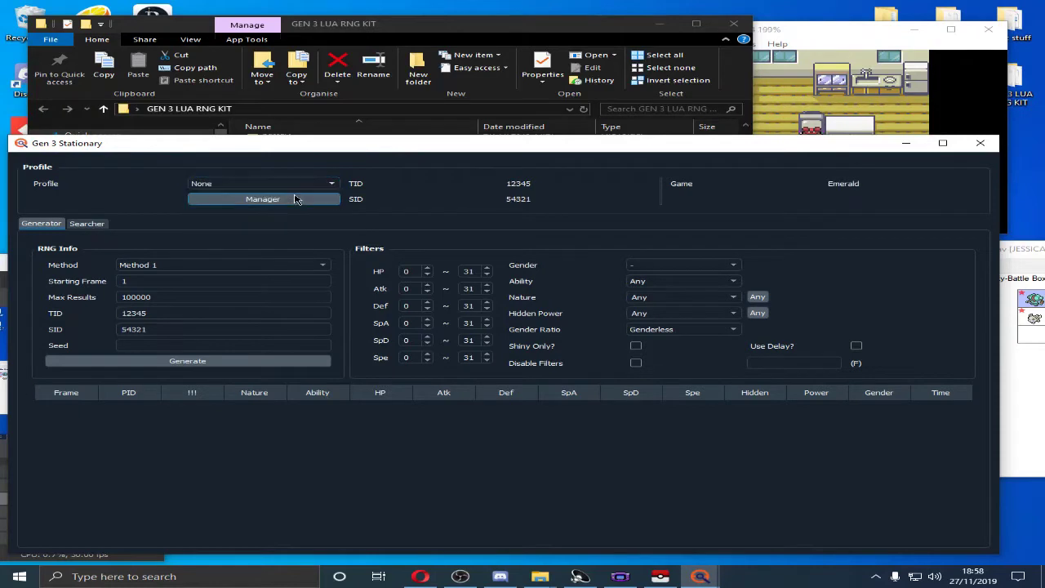
{"action": "left_click", "coordinate": [289, 207]}
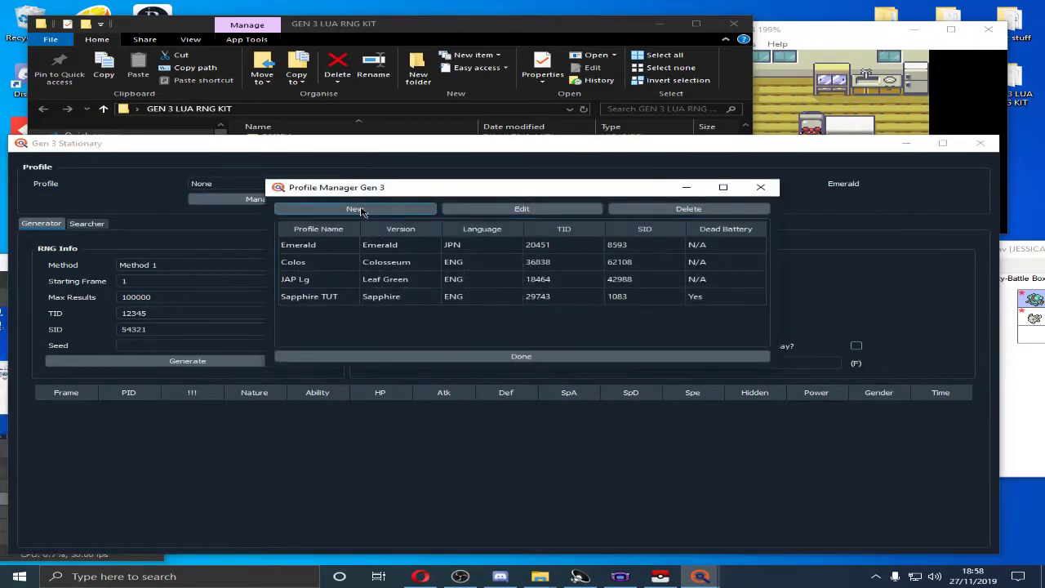
{"action": "left_click", "coordinate": [367, 210]}
{"action": "left_click", "coordinate": [422, 279]}
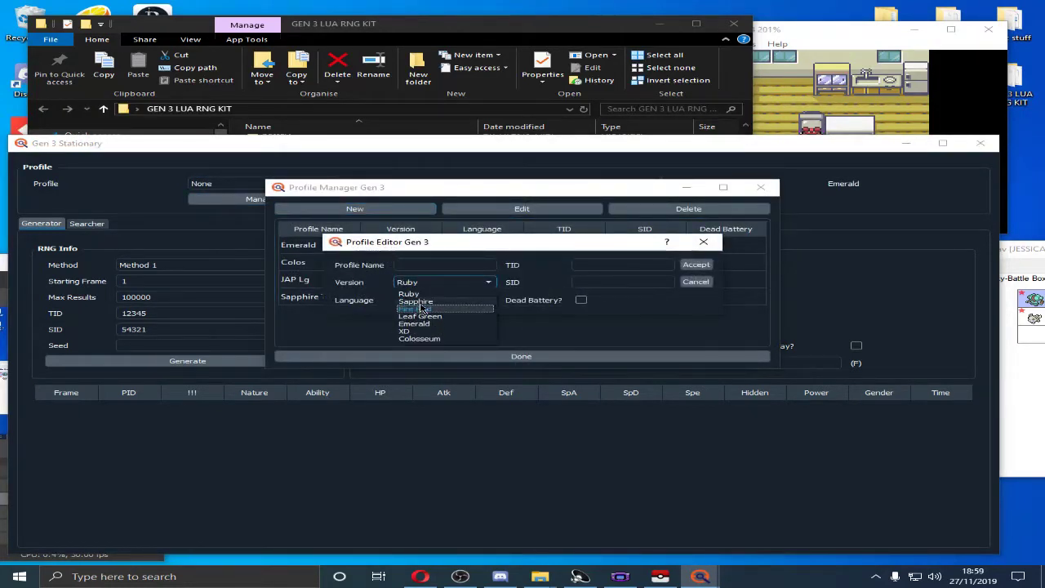
{"action": "left_click", "coordinate": [417, 302]}
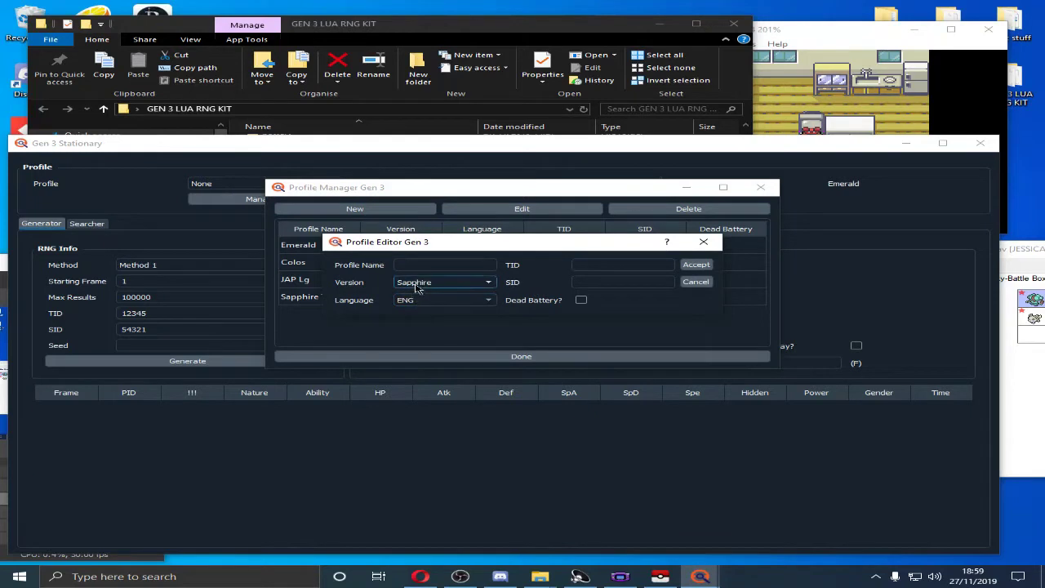
{"action": "left_click", "coordinate": [594, 285]}
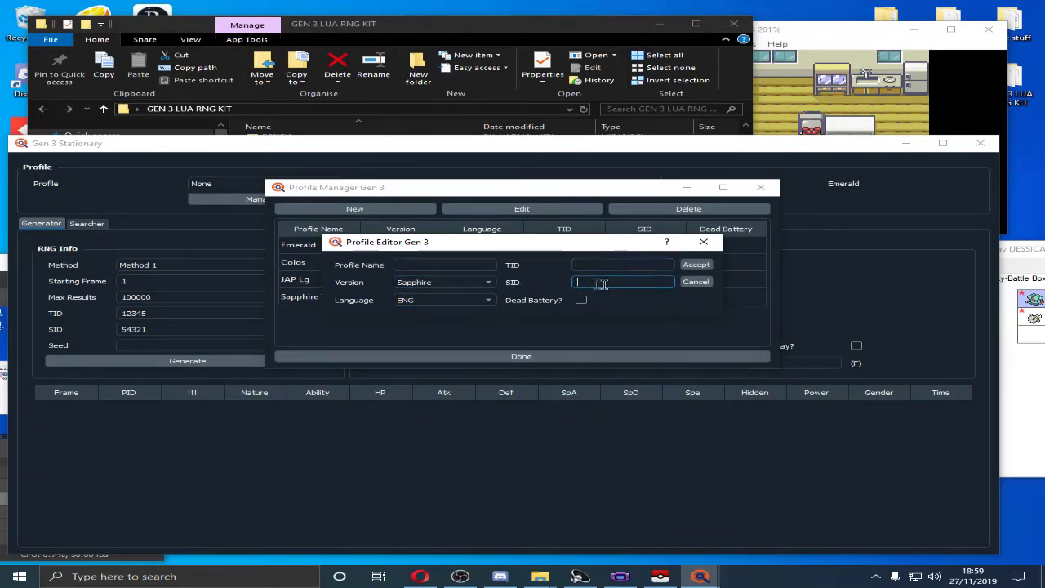
{"action": "left_click", "coordinate": [703, 242]}
{"action": "left_click", "coordinate": [760, 187]}
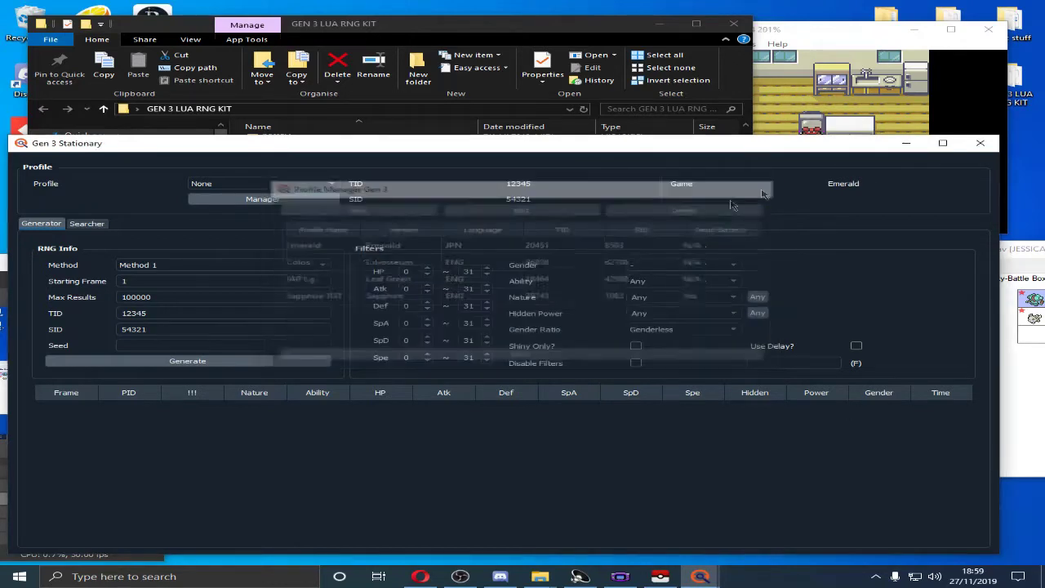
Select the Sapphire TUT profile (TID 29743, SID 1083, Sapphire)
{"action": "left_click", "coordinate": [239, 186]}
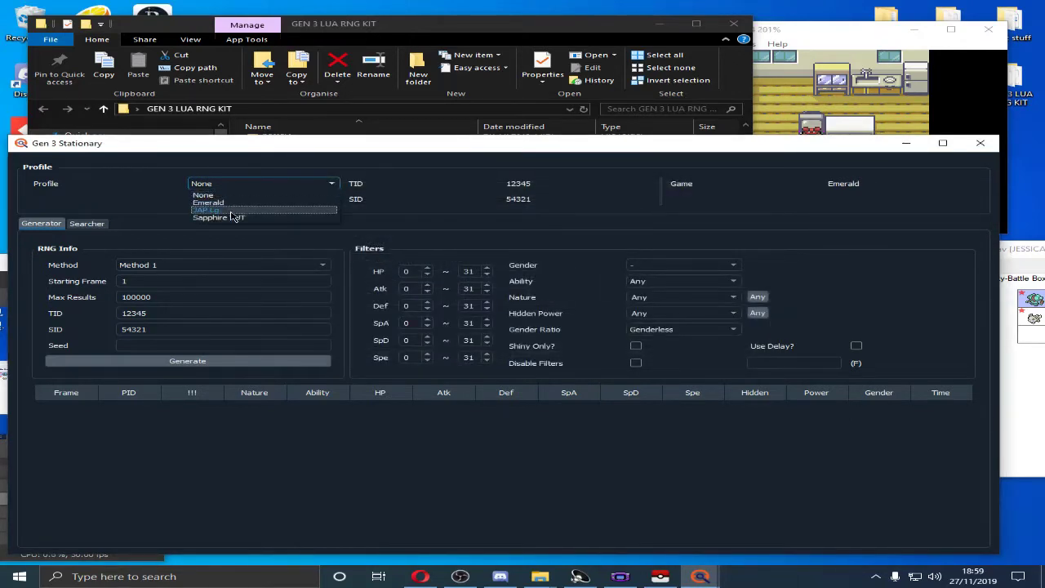
{"action": "left_click", "coordinate": [232, 218]}
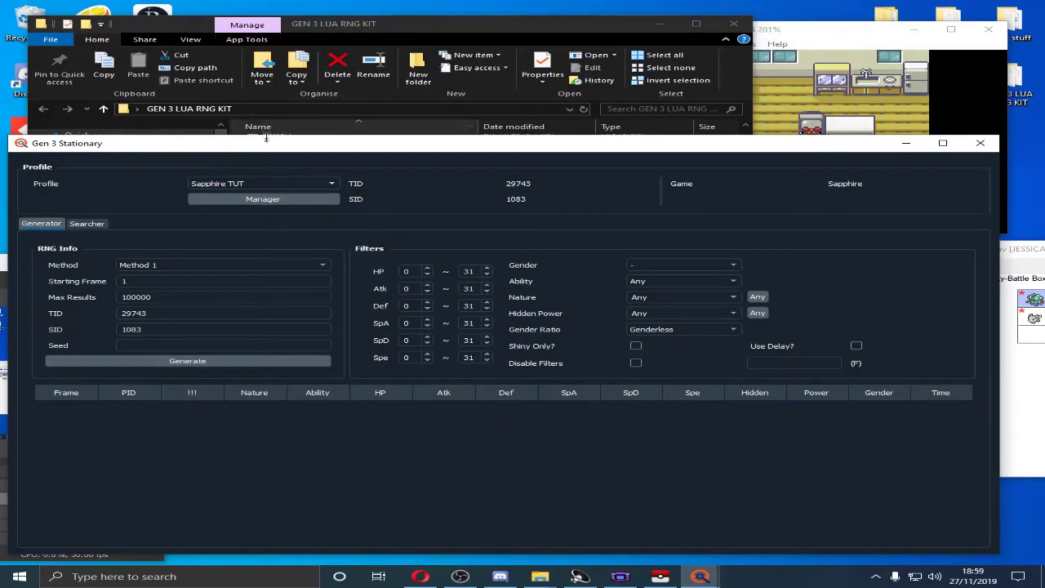
{"action": "left_click_drag", "start_coordinate": [245, 146], "coordinate": [237, 53]}
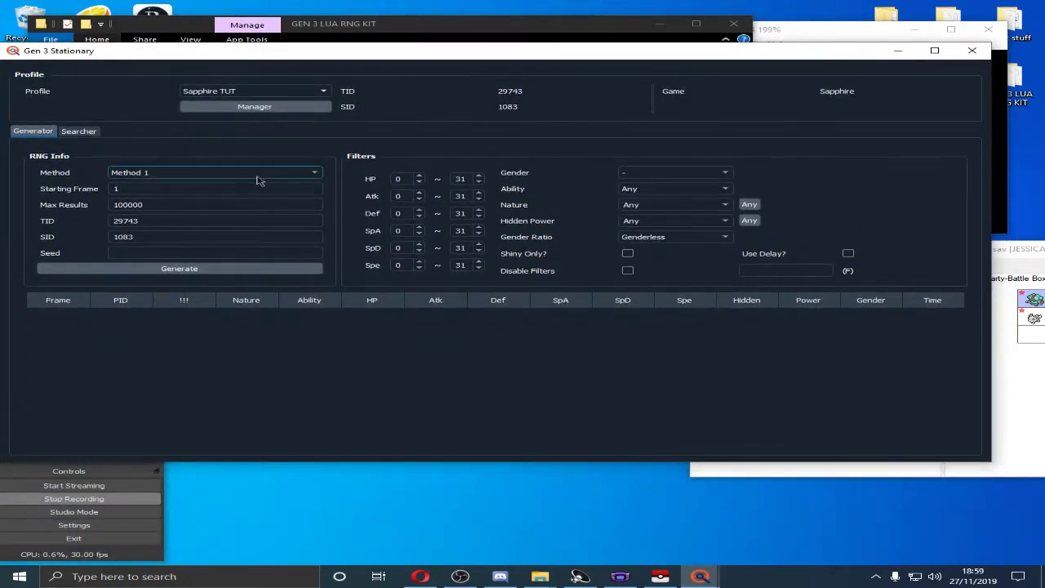
{"action": "left_click", "coordinate": [247, 250]}
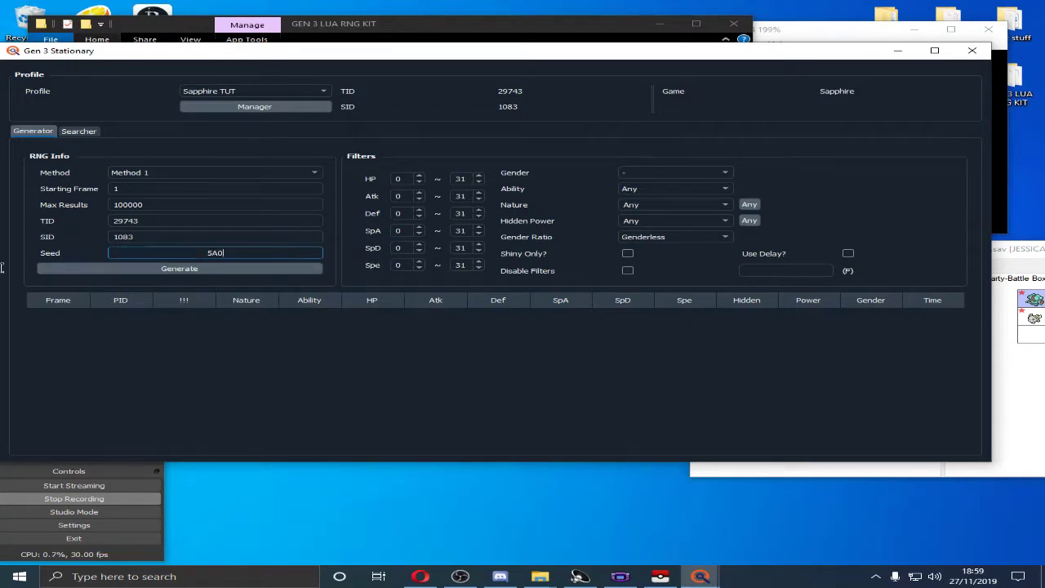
Generate shiny-only Method 1 results and highlight the Modest result at frame 74848
{"action": "left_click", "coordinate": [271, 363]}
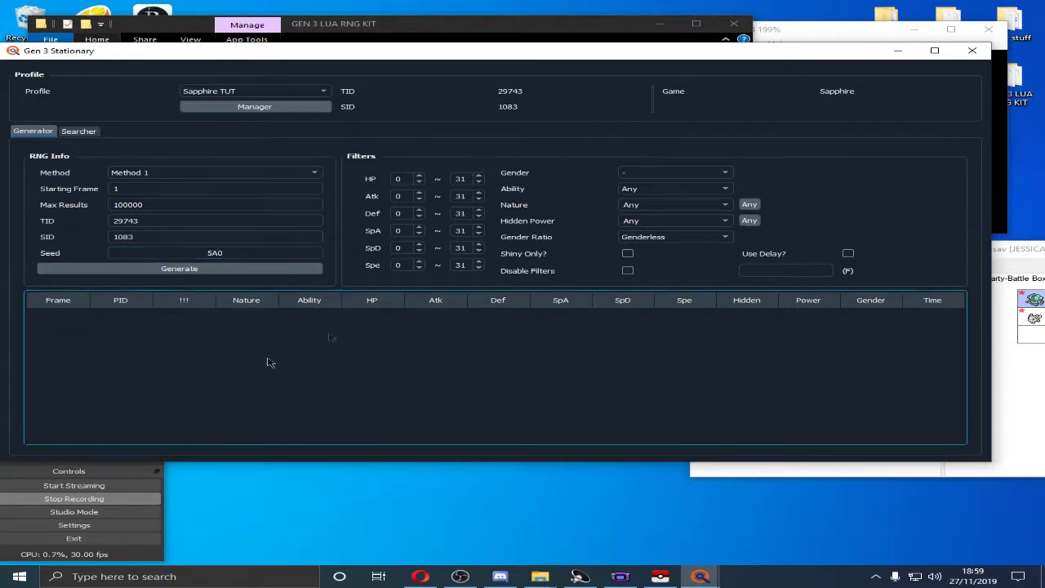
{"action": "left_click", "coordinate": [626, 254]}
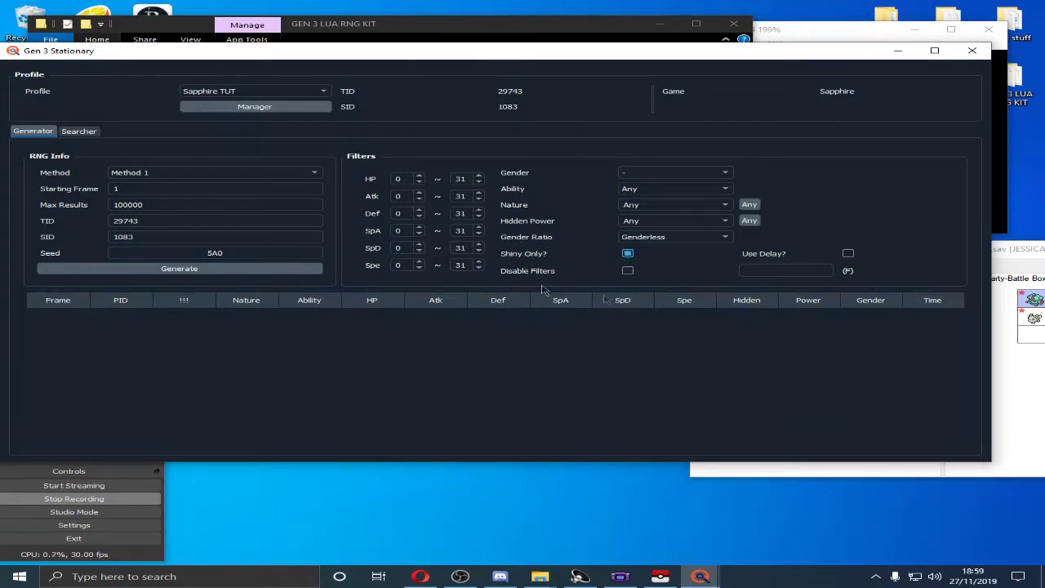
{"action": "left_click", "coordinate": [112, 268]}
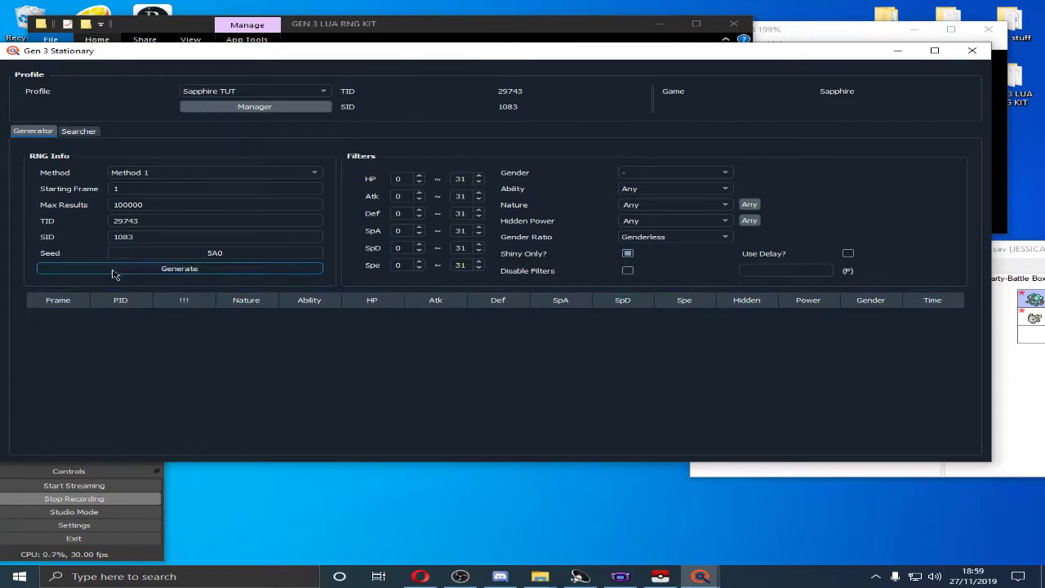
{"action": "scroll", "coordinate": [187, 356], "scroll_direction": "down", "scroll_amount": 1}
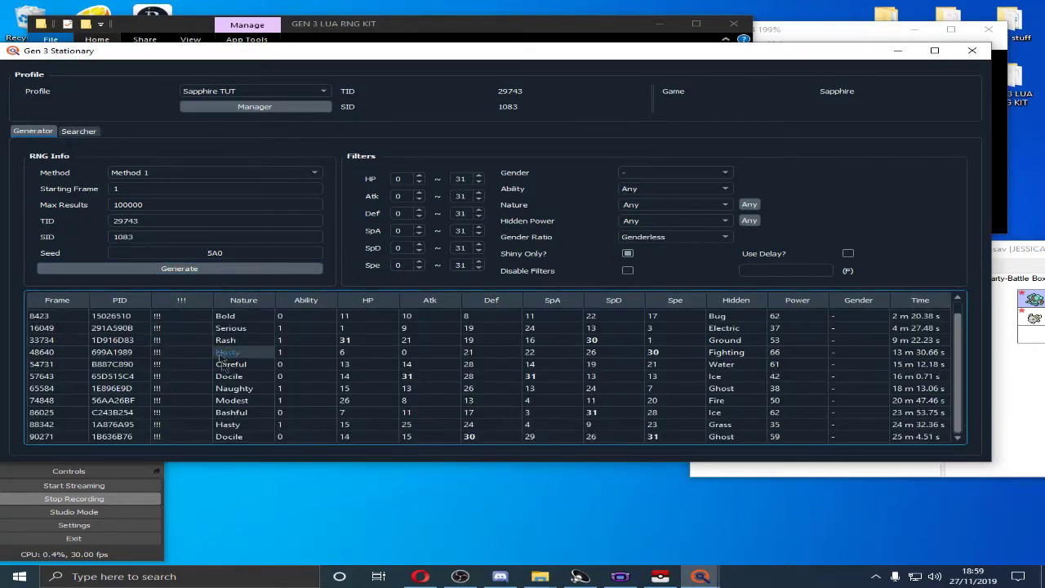
{"action": "left_click", "coordinate": [241, 402]}
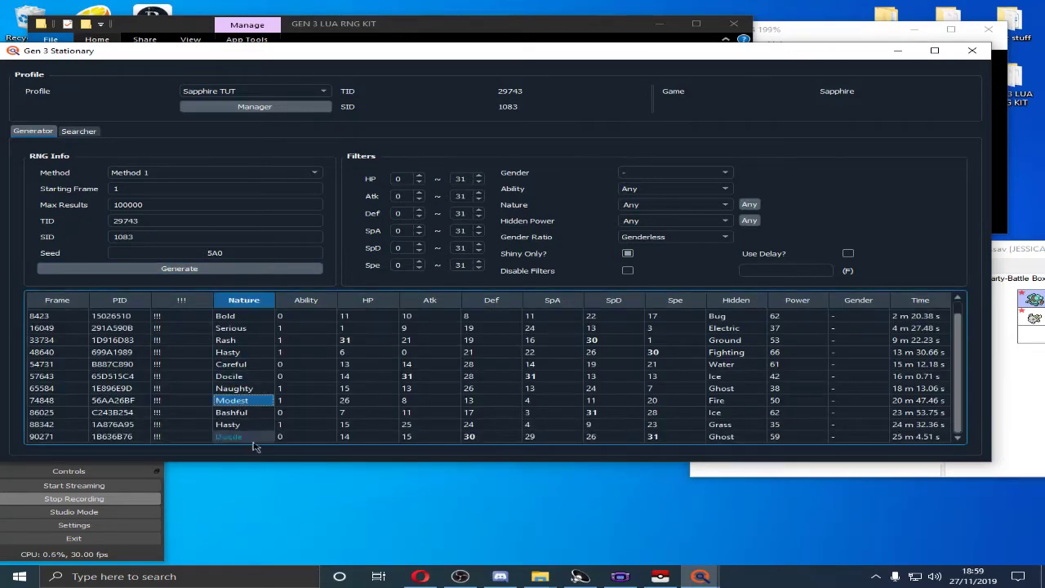
{"action": "left_click_drag", "start_coordinate": [277, 403], "coordinate": [712, 404]}
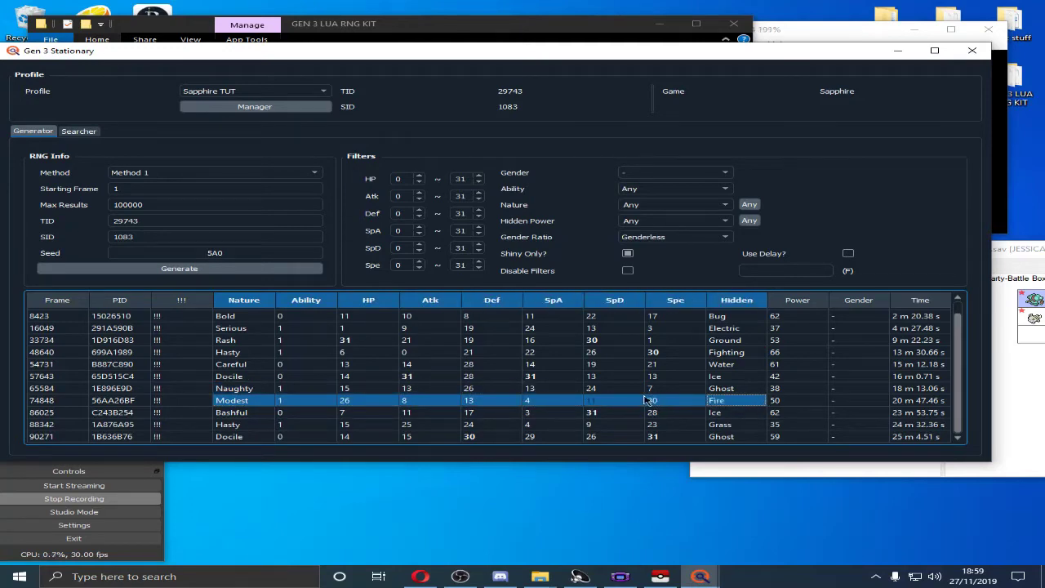
{"action": "scroll", "coordinate": [614, 400], "scroll_direction": "up", "scroll_amount": 1}
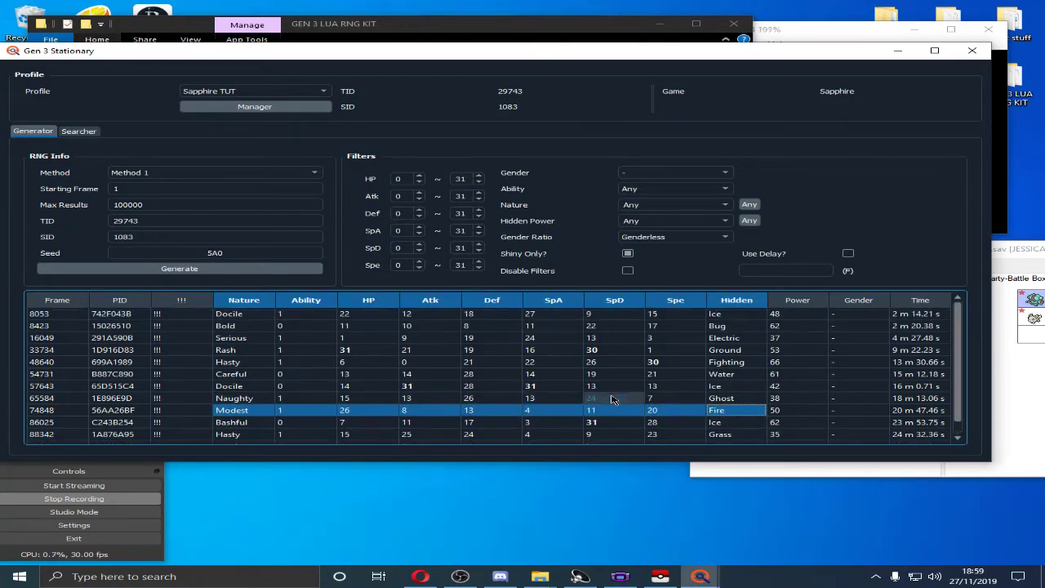
{"action": "left_click", "coordinate": [231, 410]}
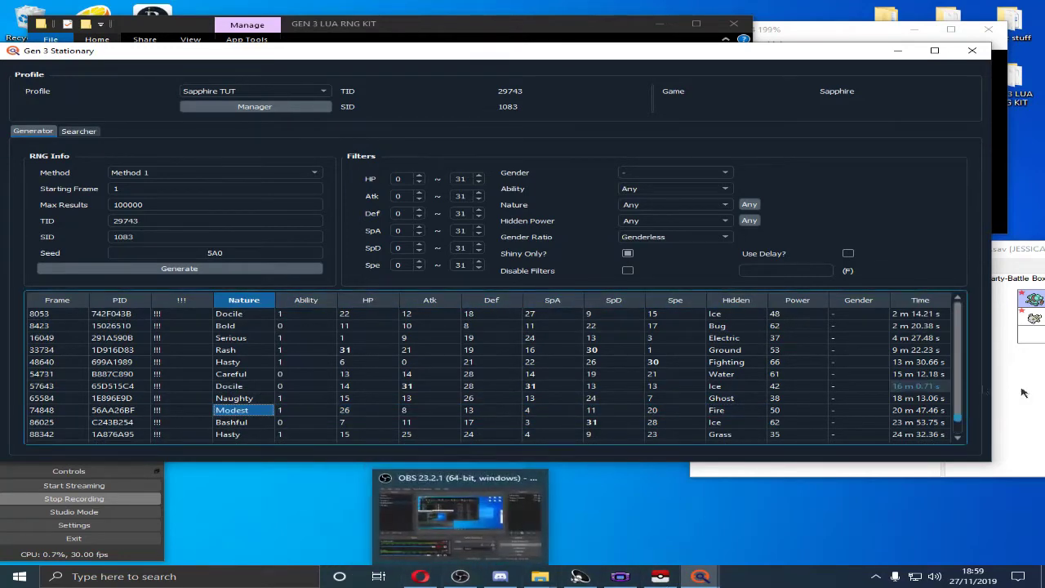
Close PKHeX and choose the Modest frame 74848 row as the target
{"action": "left_click", "coordinate": [660, 576]}
{"action": "left_click_drag", "start_coordinate": [899, 251], "coordinate": [254, 275]}
{"action": "left_click", "coordinate": [646, 273]}
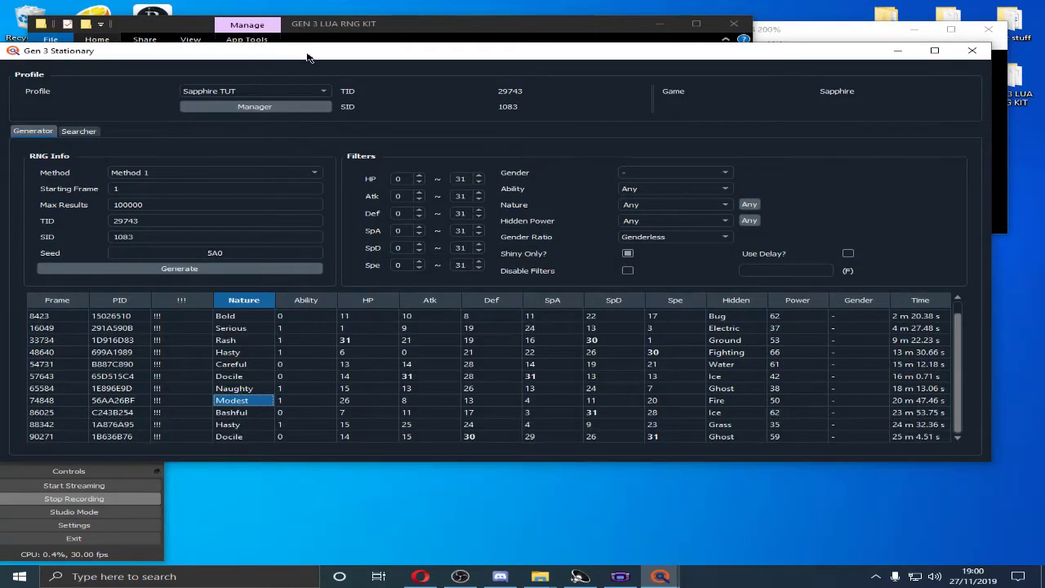
{"action": "left_click_drag", "start_coordinate": [308, 57], "coordinate": [377, 60]}
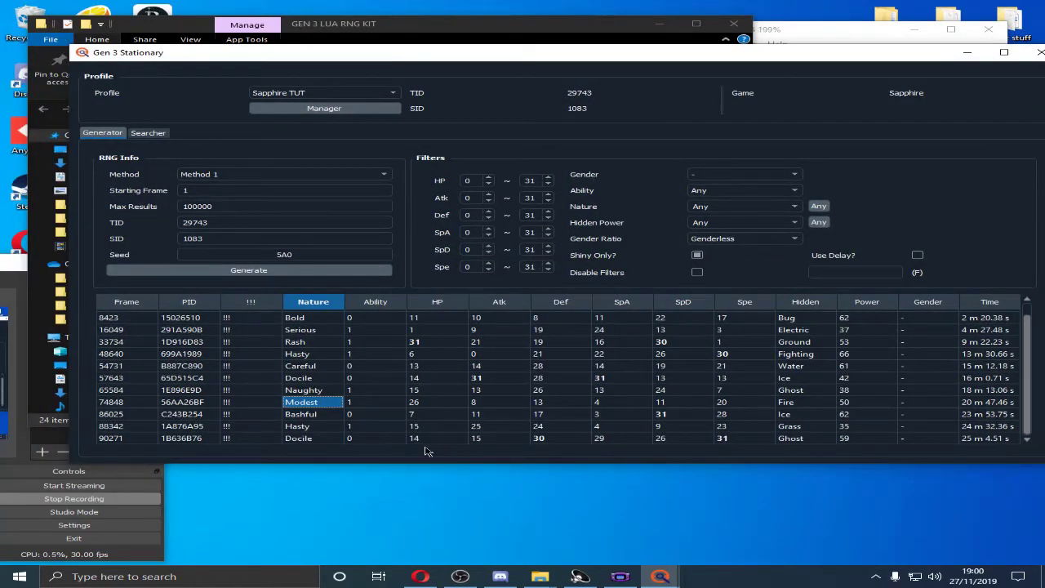
{"action": "double_click", "coordinate": [319, 405]}
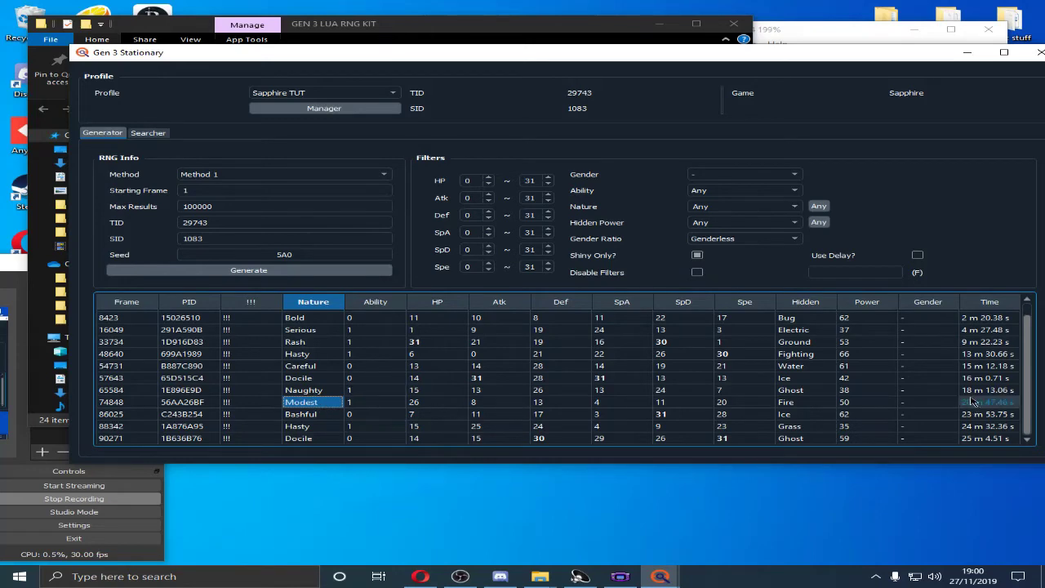
{"action": "scroll", "coordinate": [304, 359], "scroll_direction": "up", "scroll_amount": 1}
{"action": "scroll", "coordinate": [304, 359], "scroll_direction": "down", "scroll_amount": 1}
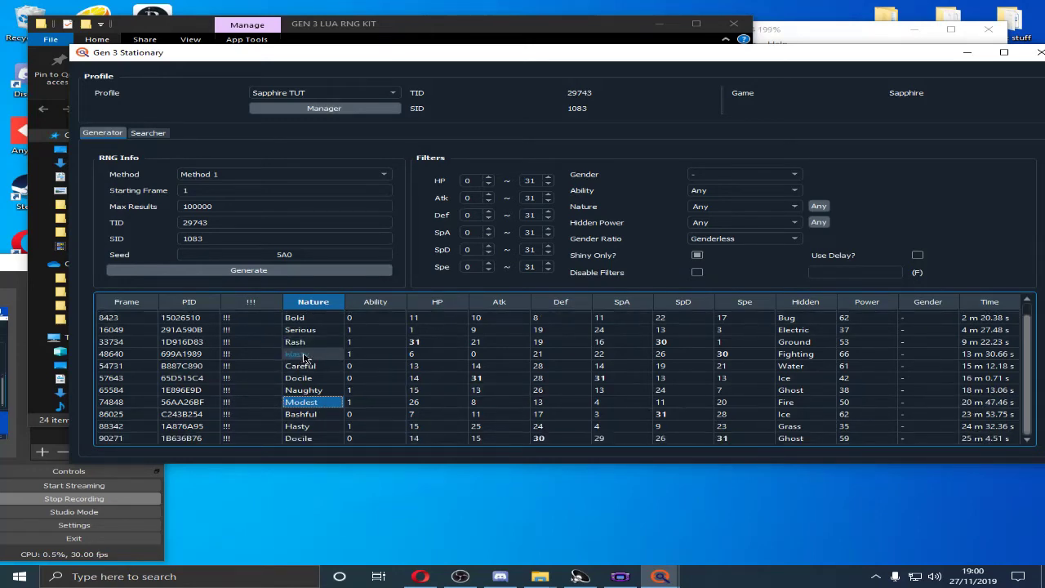
{"action": "scroll", "coordinate": [304, 359], "scroll_direction": "up", "scroll_amount": 1}
{"action": "scroll", "coordinate": [298, 367], "scroll_direction": "down", "scroll_amount": 1}
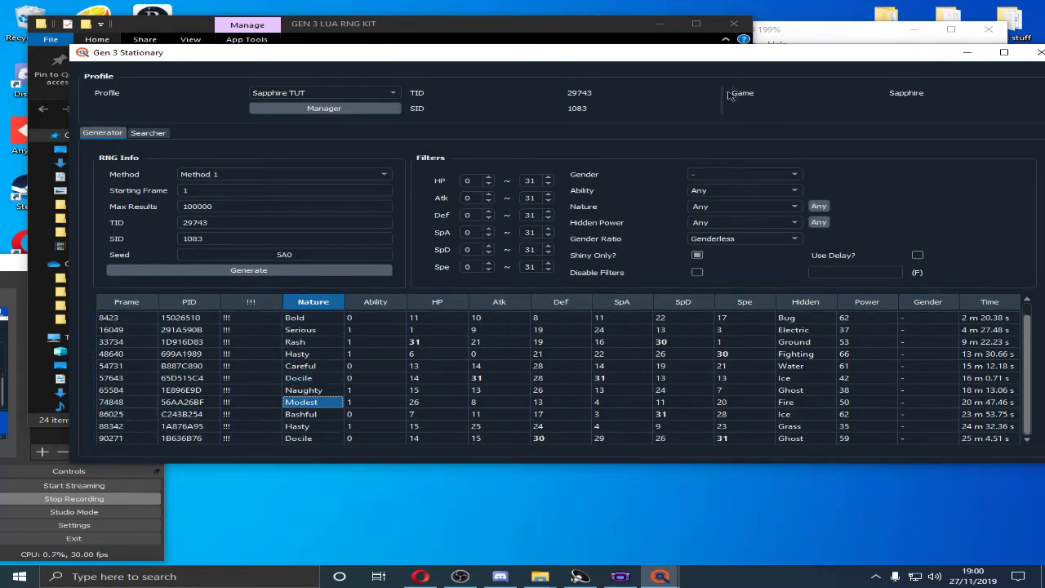
Open Notepad from the Start search and begin the note with 'Target'
{"action": "left_click_drag", "start_coordinate": [752, 57], "coordinate": [761, 69]}
{"action": "key", "text": "super"}
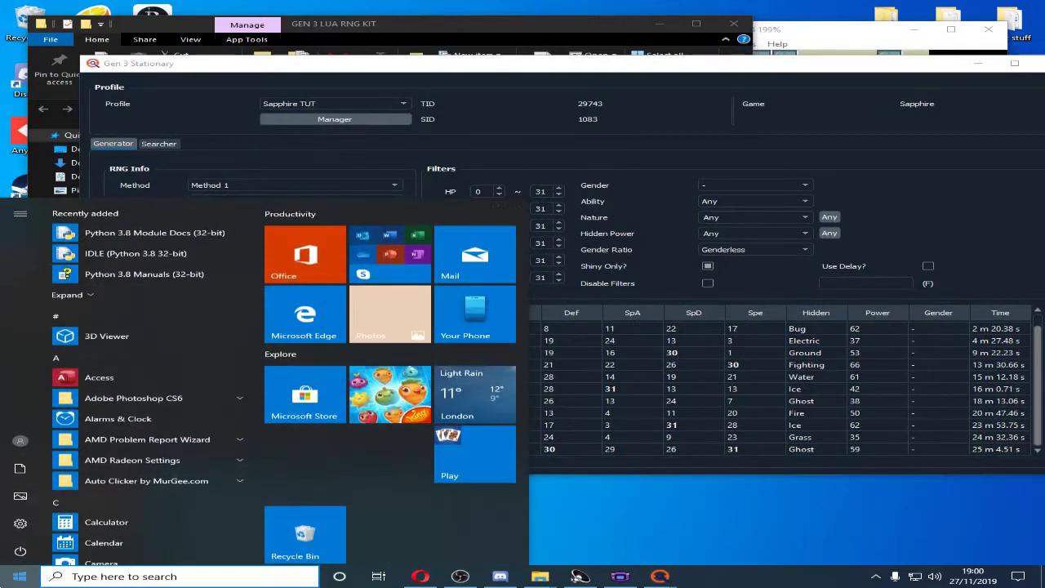
{"action": "type", "text": "notepad"}
{"action": "key", "text": "Return"}
{"action": "type", "text": "Target"}
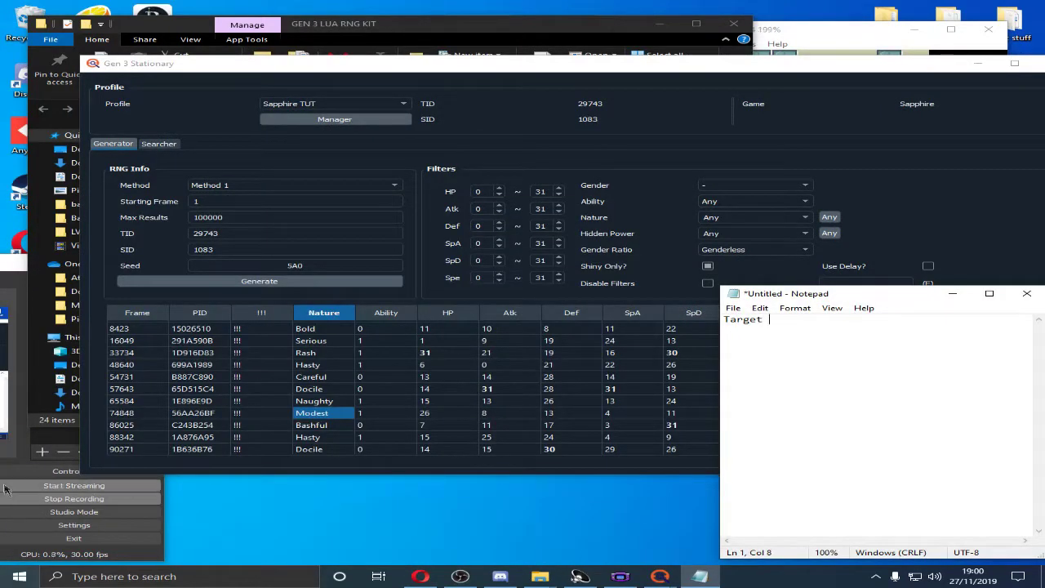
Paste frame 74848 after 'Target' and close the Stationary results window
{"action": "left_click", "coordinate": [120, 413]}
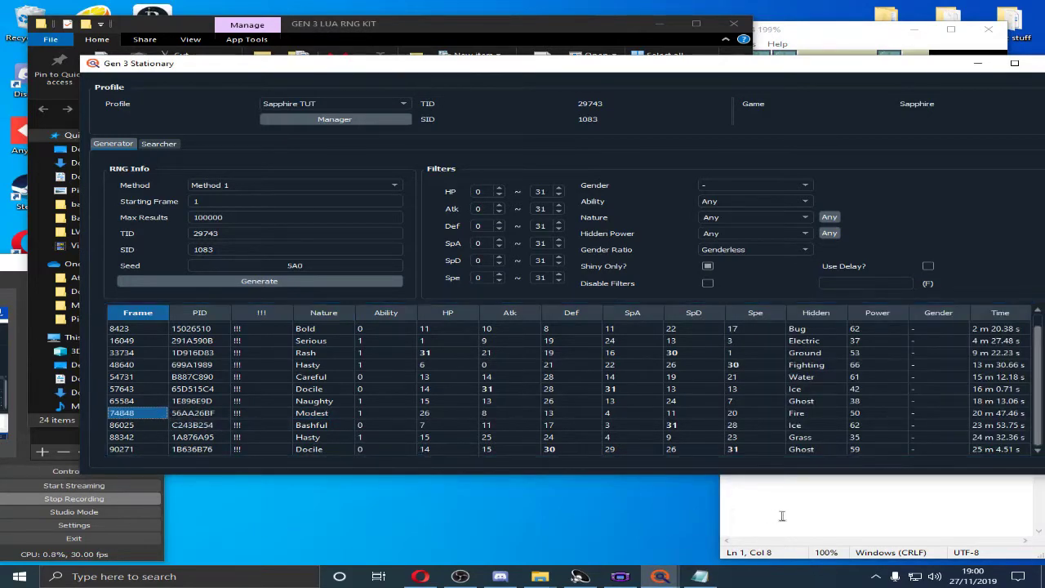
{"action": "left_click", "coordinate": [781, 515]}
{"action": "type", "text": "74848"}
{"action": "scroll", "coordinate": [825, 402], "scroll_direction": "up", "scroll_amount": 7, "text": "ctrl"}
{"action": "scroll", "coordinate": [825, 402], "scroll_direction": "up", "scroll_amount": 2, "text": "ctrl"}
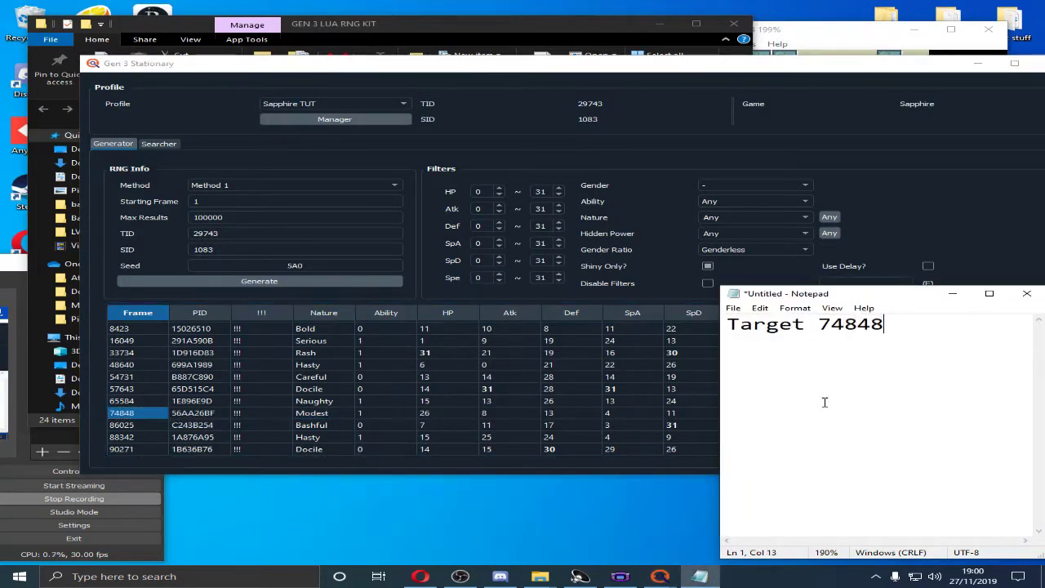
{"action": "double_click", "coordinate": [823, 337]}
{"action": "left_click", "coordinate": [903, 341]}
{"action": "left_click", "coordinate": [977, 62]}
{"action": "left_click", "coordinate": [787, 66]}
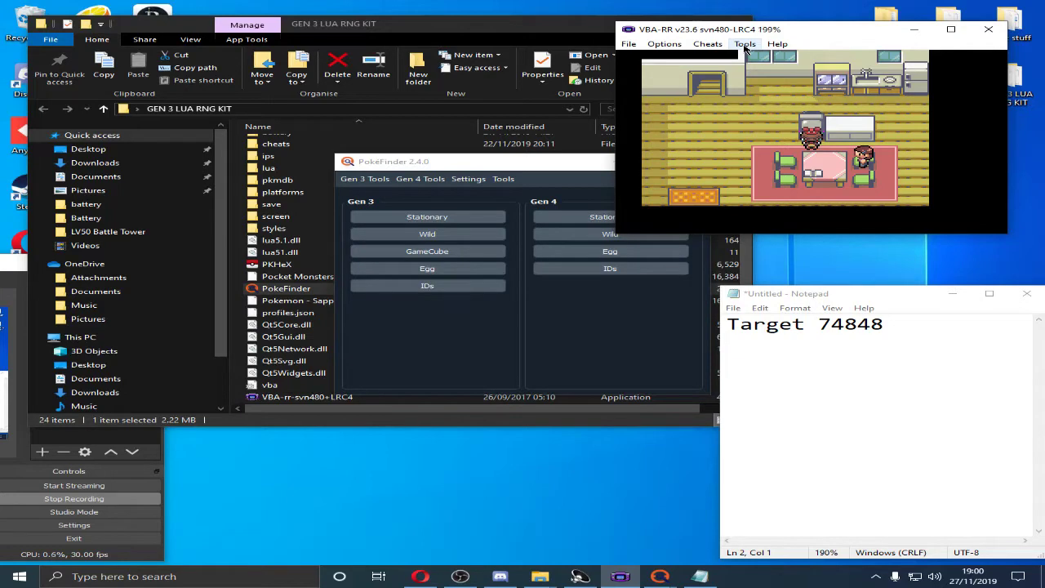
Browse the emulator's Tools menu for Lua scripting
{"action": "left_click", "coordinate": [745, 46]}
{"action": "left_click", "coordinate": [823, 123]}
{"action": "left_click", "coordinate": [745, 44]}
{"action": "left_click", "coordinate": [796, 108]}
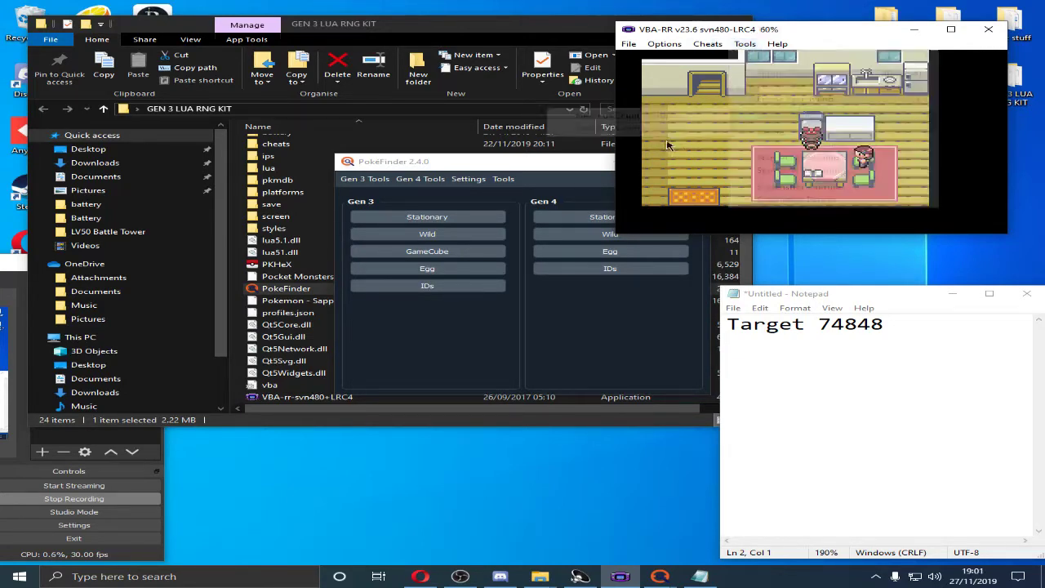
Save the game in-game from the START menu's SAVE option
{"action": "key", "text": "Return"}
{"action": "key", "text": "Down"}
{"action": "key", "text": "Down"}
{"action": "key", "text": "Down"}
{"action": "key", "text": "Down"}
{"action": "key", "text": "z"}
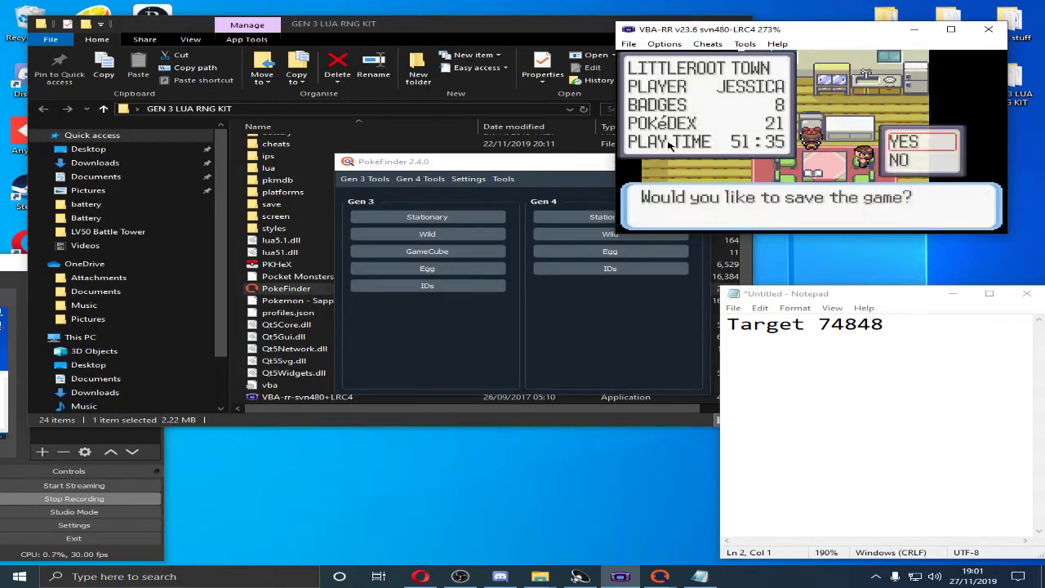
{"action": "key", "text": "z"}
Open a new Lua script window and run gen3-pokemonstatsdisplay.lua
{"action": "left_click", "coordinate": [745, 44]}
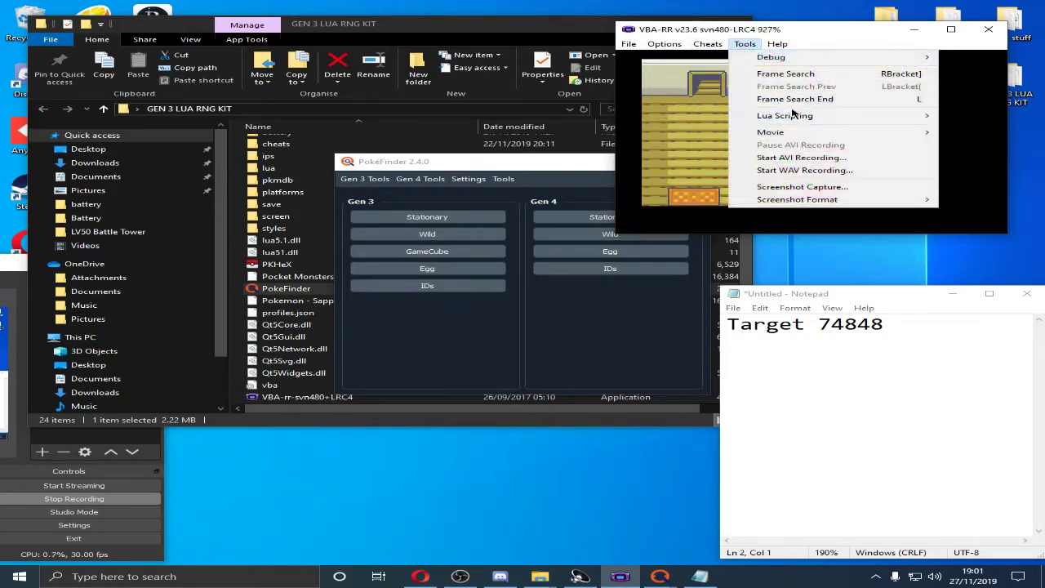
{"action": "mouse_move", "coordinate": [792, 115]}
{"action": "left_click", "coordinate": [645, 117]}
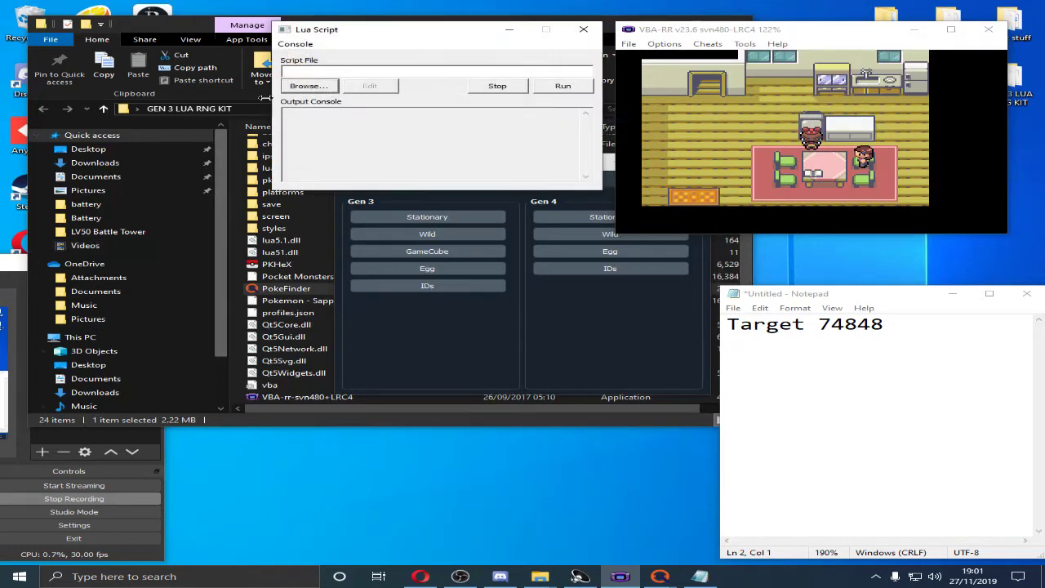
{"action": "left_click", "coordinate": [307, 86]}
{"action": "left_click", "coordinate": [347, 106]}
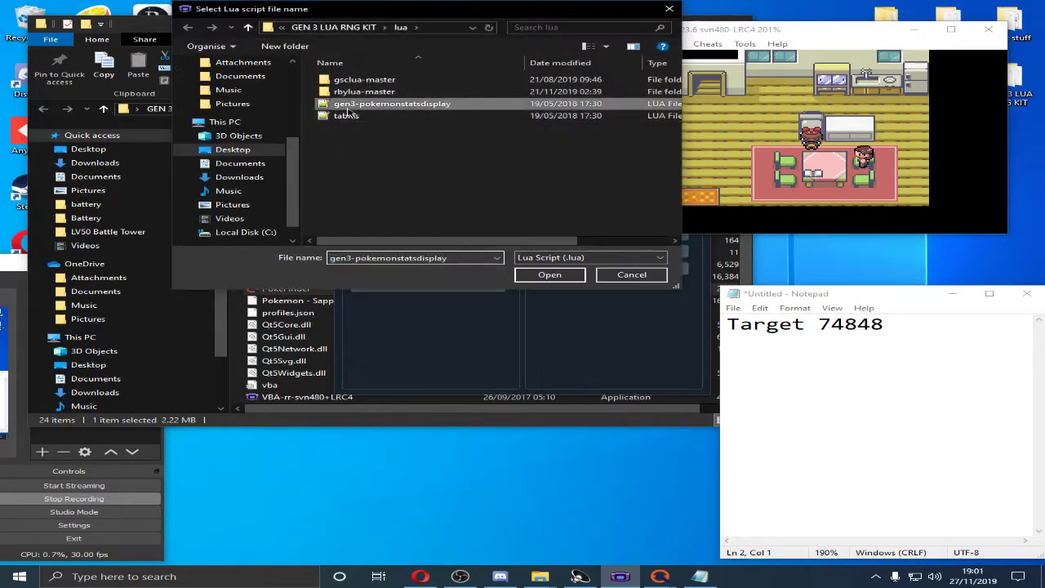
{"action": "double_click", "coordinate": [347, 106]}
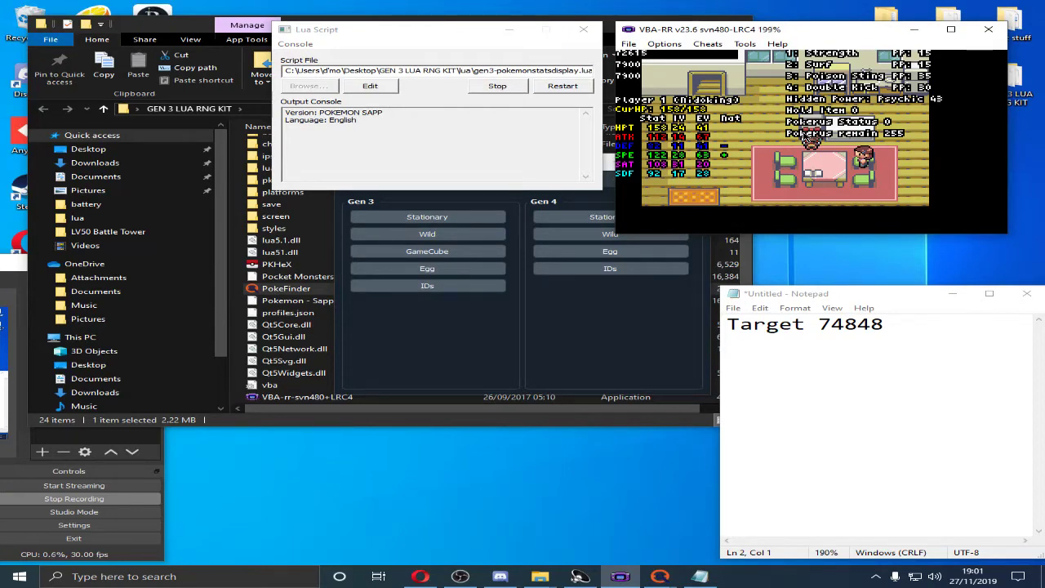
Reset and continue the saved game so the stats overlay appears in-game
{"action": "key", "text": "ctrl+r"}
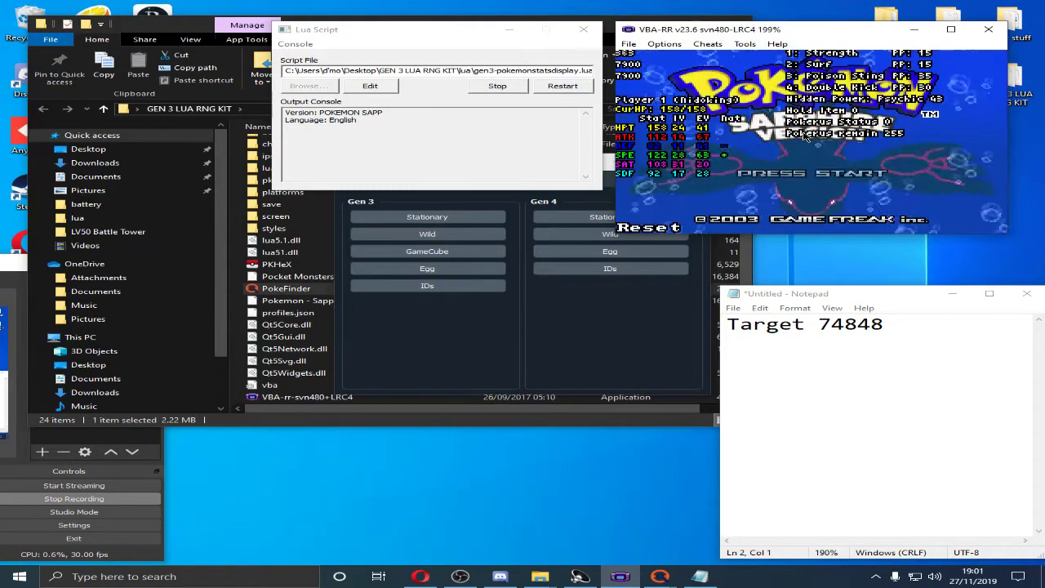
{"action": "key", "text": "Return"}
{"action": "key", "text": "z"}
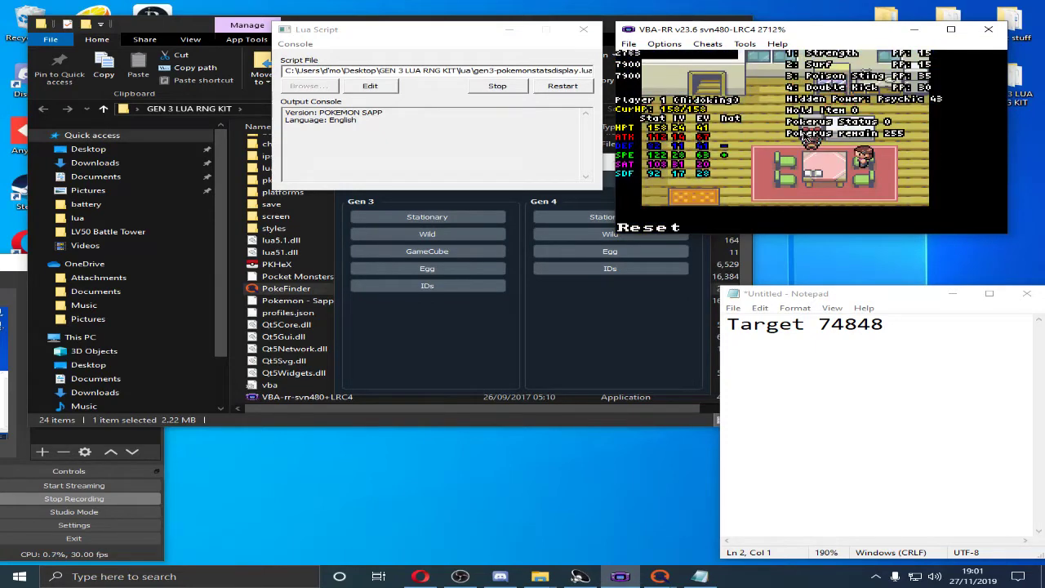
{"action": "key", "text": "z"}
{"action": "key", "text": "z"}
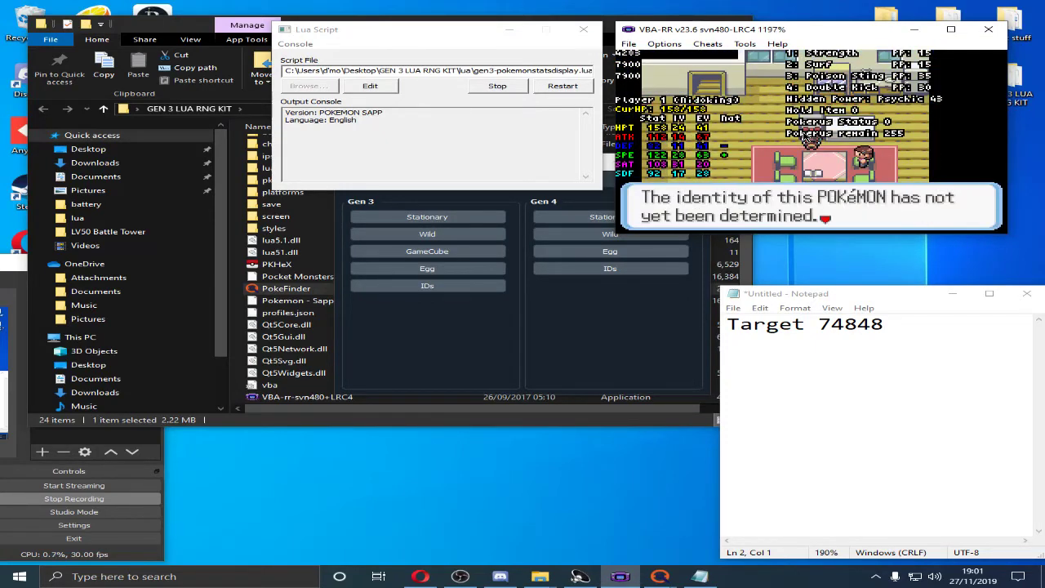
{"action": "key", "text": "z"}
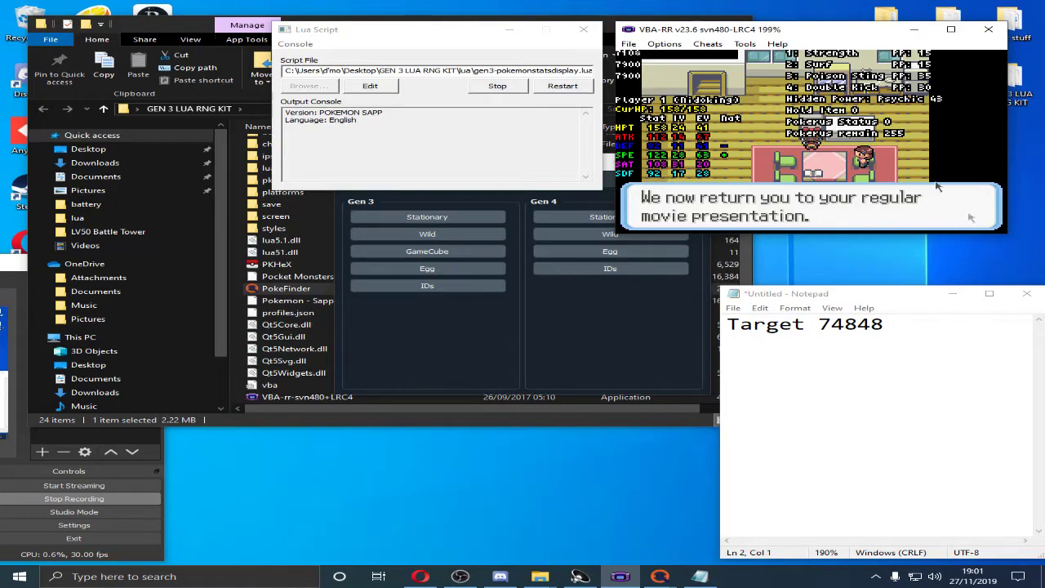
{"action": "double_click", "coordinate": [834, 30]}
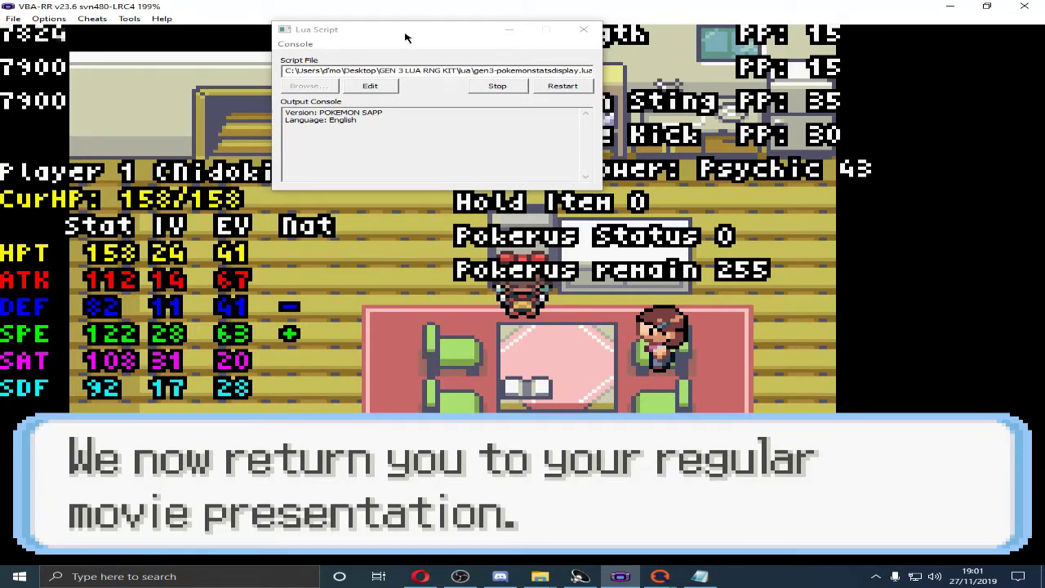
{"action": "left_click_drag", "start_coordinate": [415, 29], "coordinate": [762, 142]}
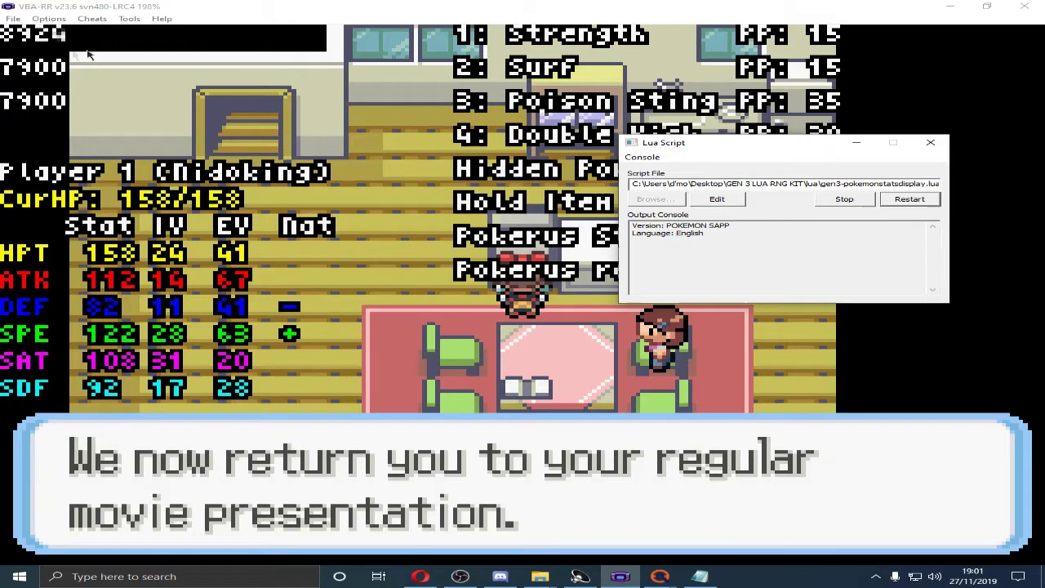
{"action": "key", "text": "super+Down"}
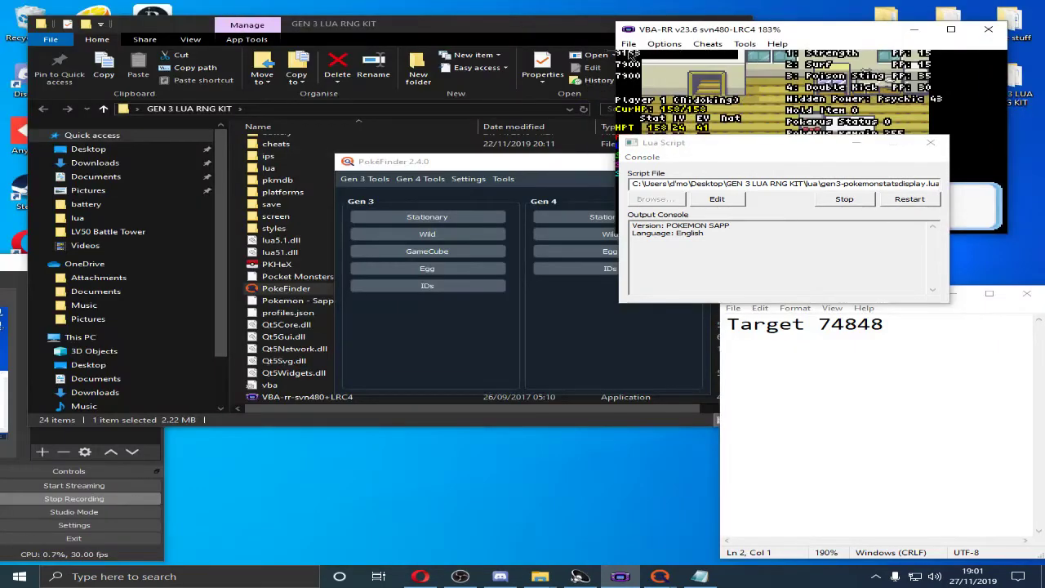
Move the Lua window aside, open PKHeX at top-left, and store a savestate in slot 1
{"action": "mouse_move", "coordinate": [713, 139]}
{"action": "left_mouse_down"}
{"action": "mouse_move", "coordinate": [696, 303]}
{"action": "mouse_move", "coordinate": [729, 309]}
{"action": "mouse_move", "coordinate": [761, 271]}
{"action": "left_mouse_up"}
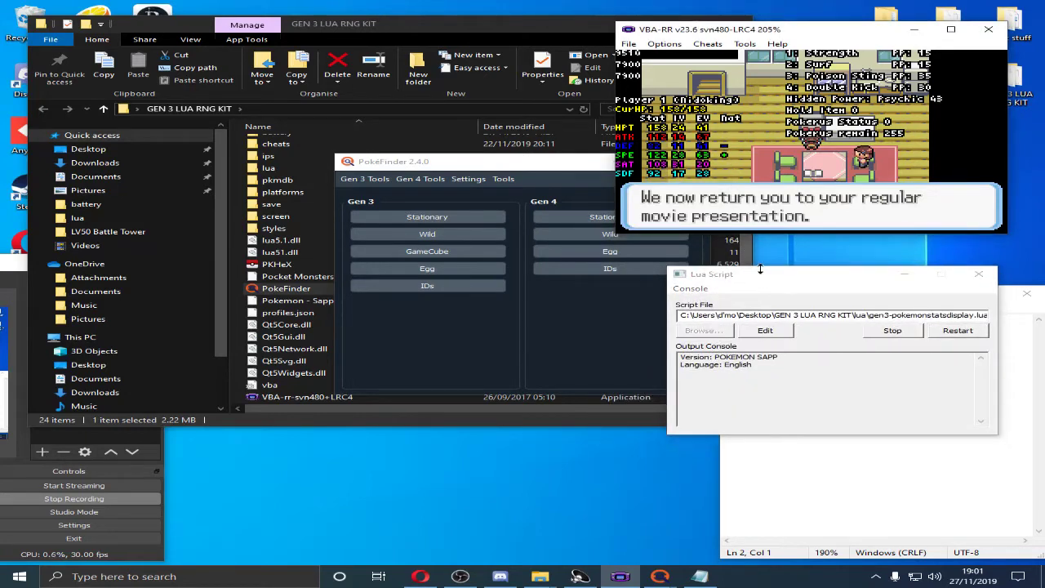
{"action": "double_click", "coordinate": [261, 266]}
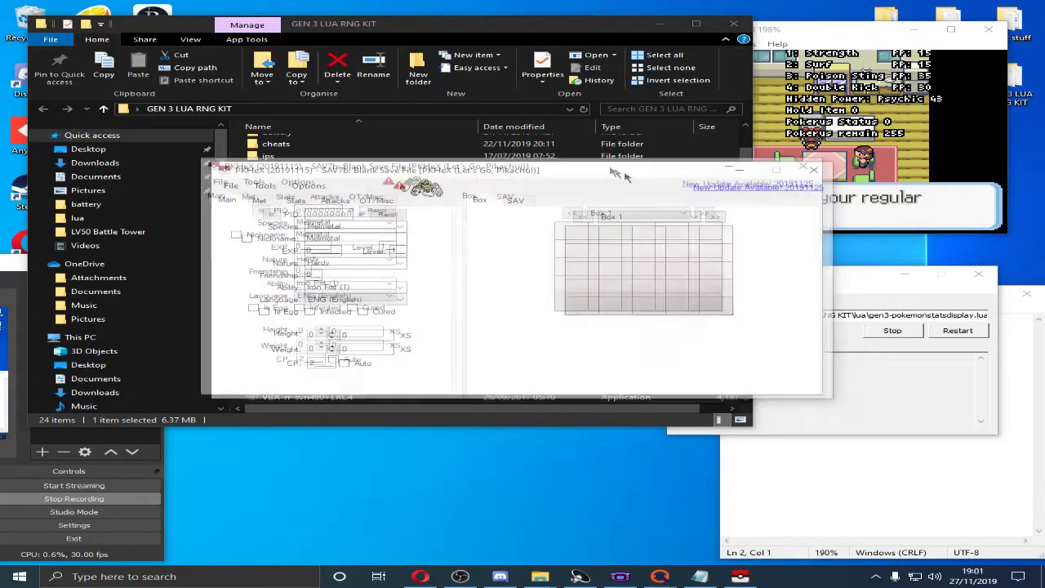
{"action": "mouse_move", "coordinate": [639, 172]}
{"action": "left_mouse_down"}
{"action": "mouse_move", "coordinate": [437, 72]}
{"action": "mouse_move", "coordinate": [419, 37]}
{"action": "mouse_move", "coordinate": [428, 22]}
{"action": "left_mouse_up"}
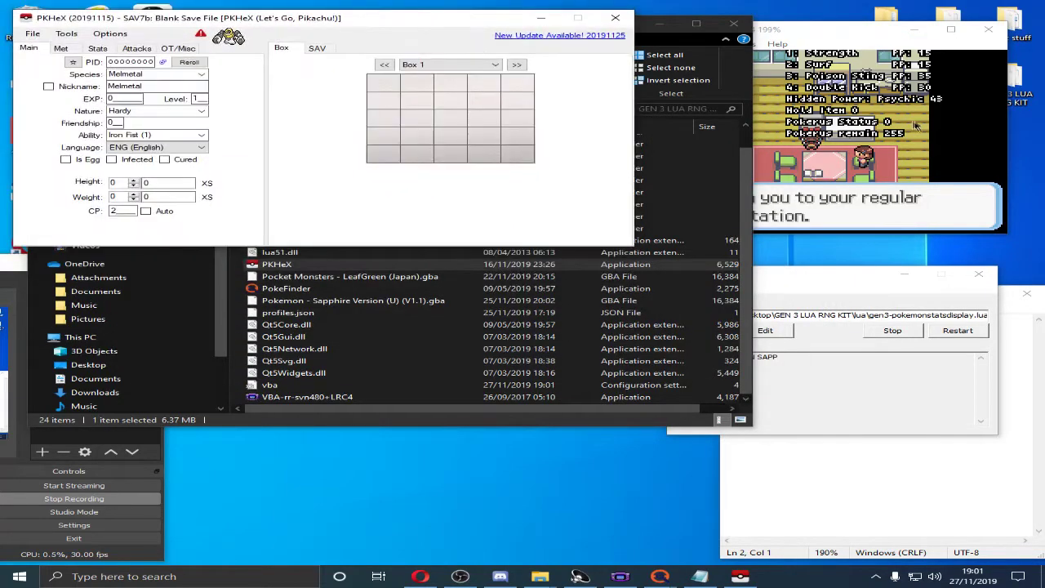
{"action": "left_click", "coordinate": [913, 124]}
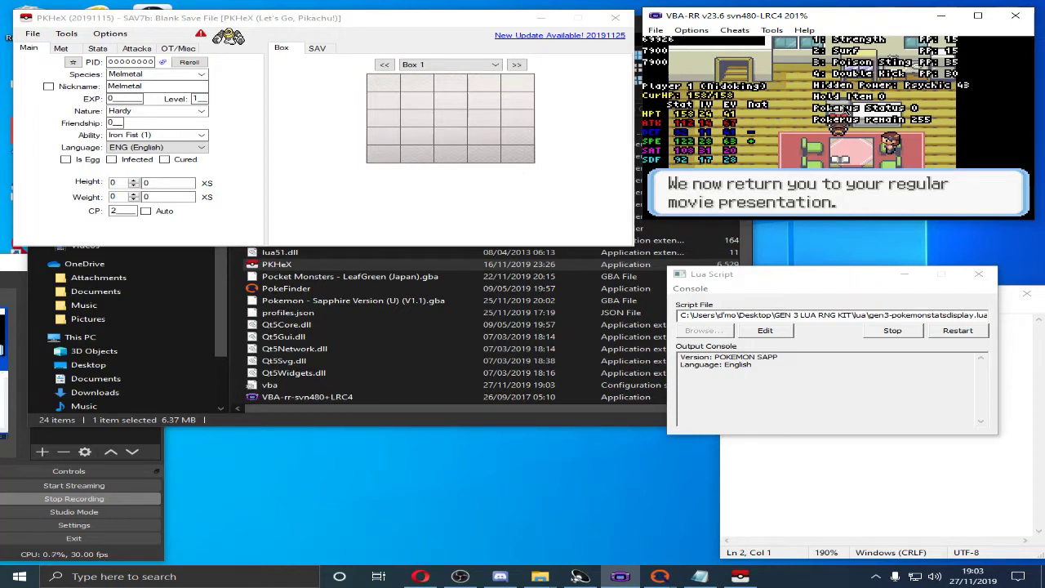
{"action": "key", "text": "shift+F1"}
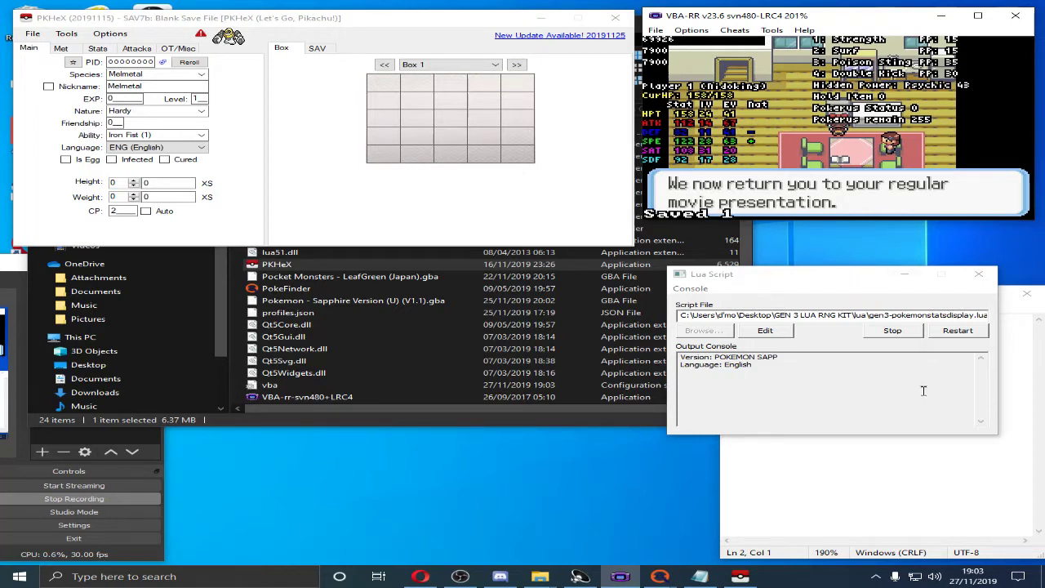
Add 69926 beneath Target 74848 in the Notepad note
{"action": "left_click", "coordinate": [904, 464]}
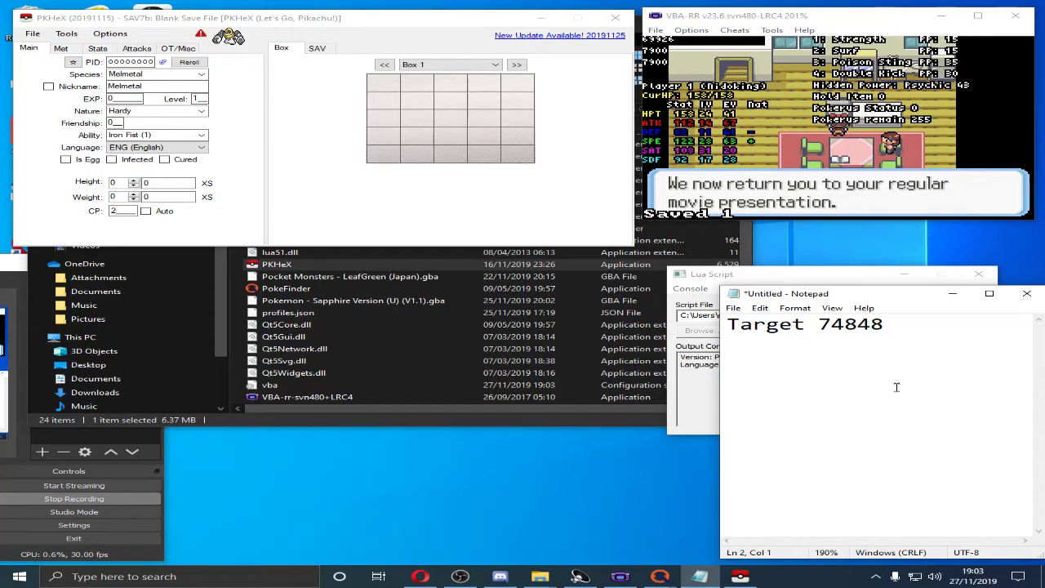
{"action": "type", "text": "699"}
{"action": "type", "text": "26"}
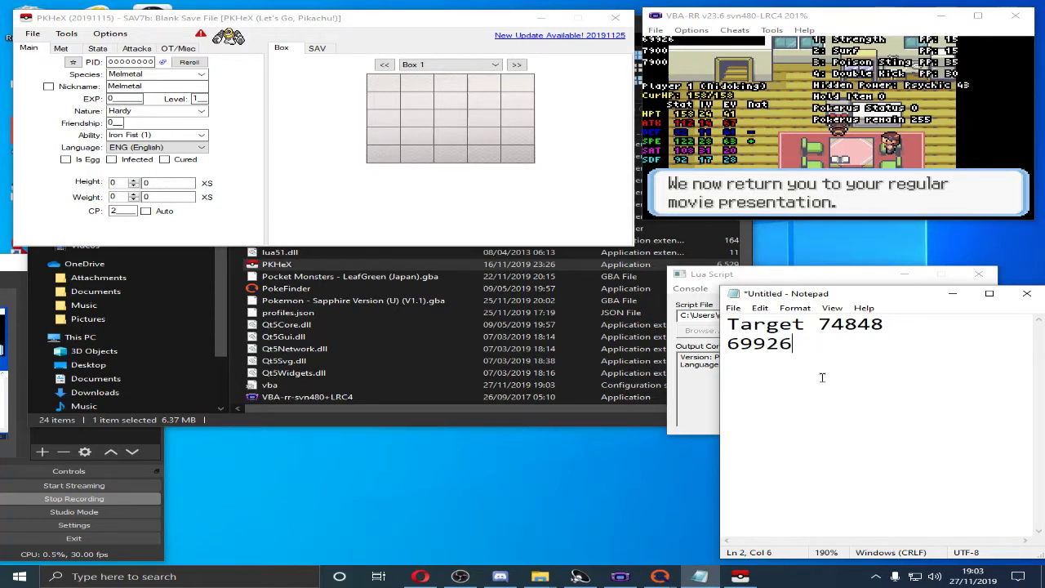
{"action": "left_click_drag", "start_coordinate": [816, 373], "coordinate": [726, 324]}
Save the Sapphire game in-game from the START menu
{"action": "left_click", "coordinate": [703, 275]}
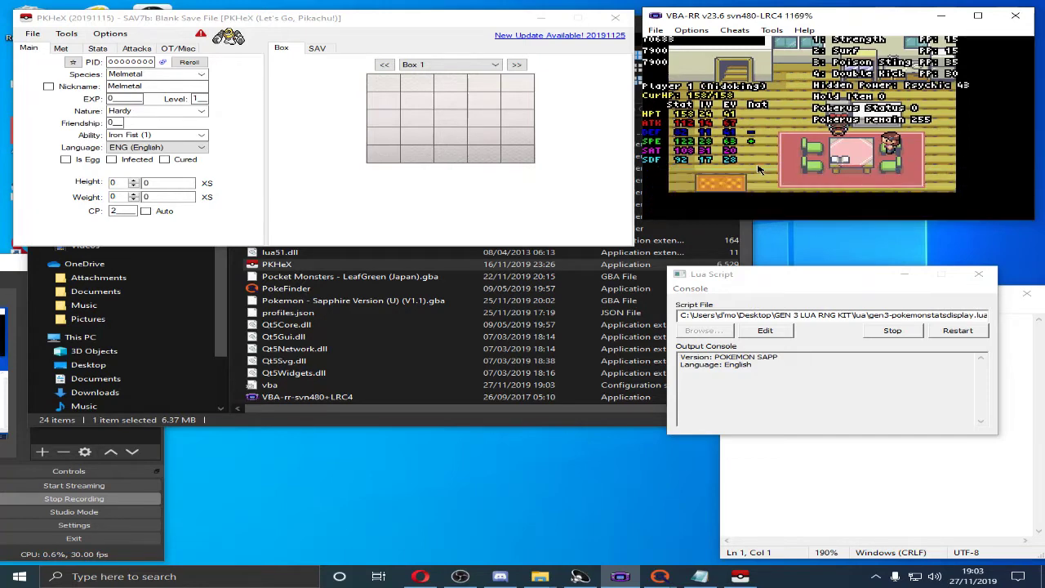
{"action": "key", "text": "Return"}
{"action": "key", "text": "Down"}
{"action": "key", "text": "Down"}
{"action": "key", "text": "Down"}
{"action": "key", "text": "z"}
{"action": "key", "text": "z"}
{"action": "left_click", "coordinate": [40, 46]}
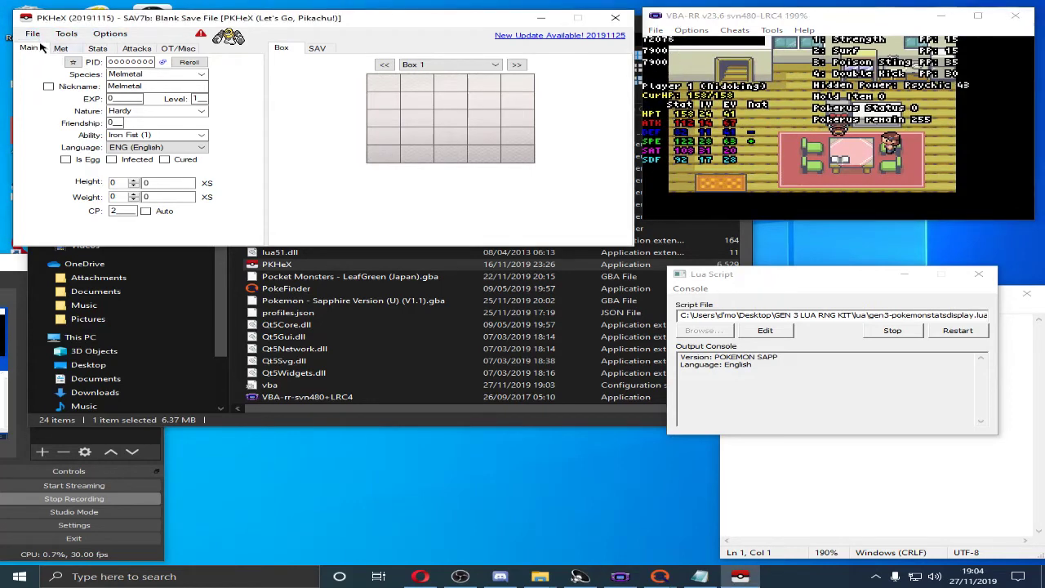
Reload the Sapphire save and show roaming Latias, PID 7BB69A35, in the Roamer Editor
{"action": "left_click", "coordinate": [33, 33]}
{"action": "left_click", "coordinate": [45, 46]}
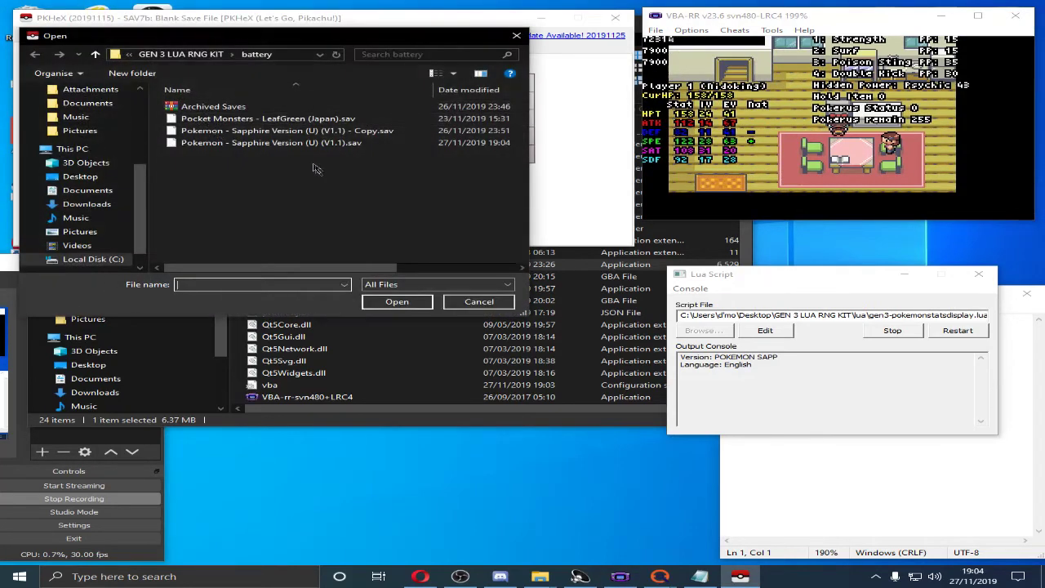
{"action": "double_click", "coordinate": [318, 143]}
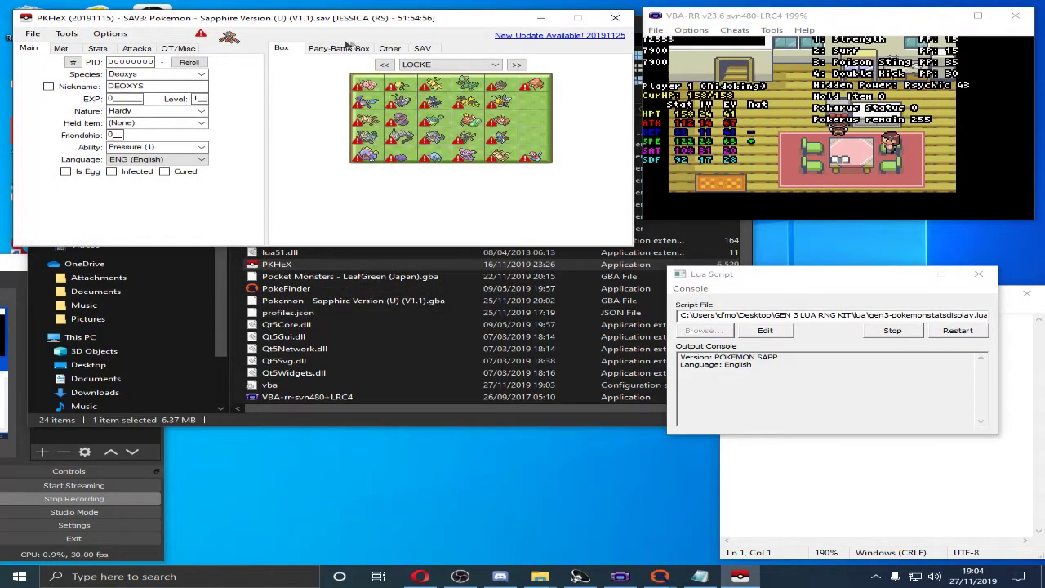
{"action": "left_click", "coordinate": [423, 49]}
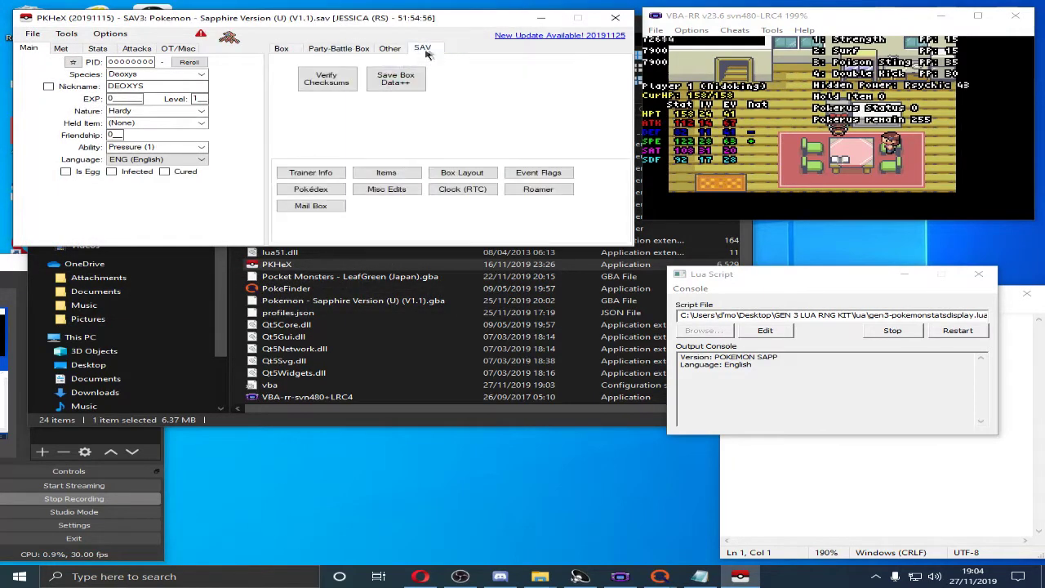
{"action": "left_click", "coordinate": [539, 191]}
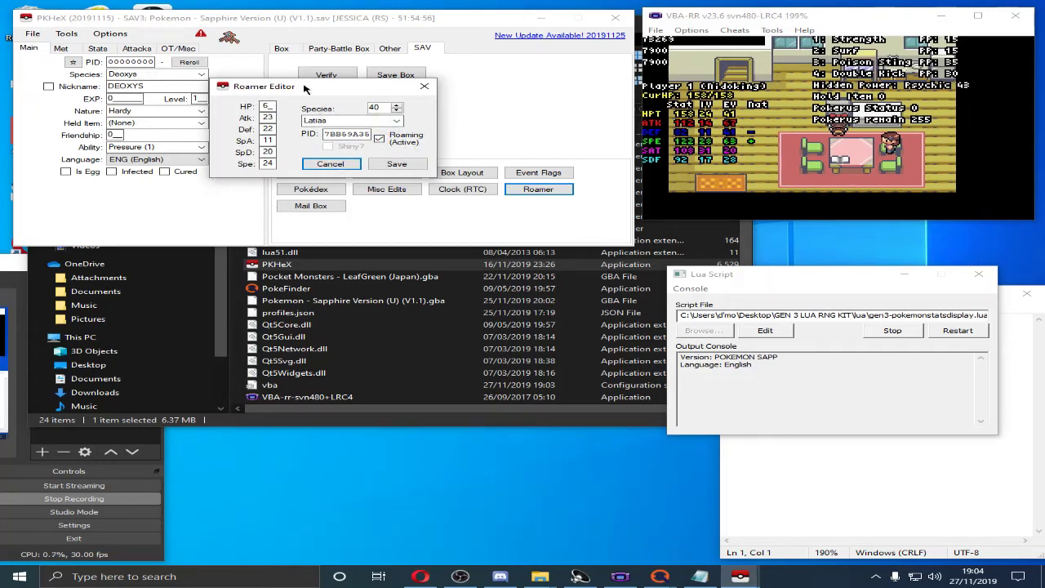
{"action": "left_click_drag", "start_coordinate": [304, 88], "coordinate": [243, 60]}
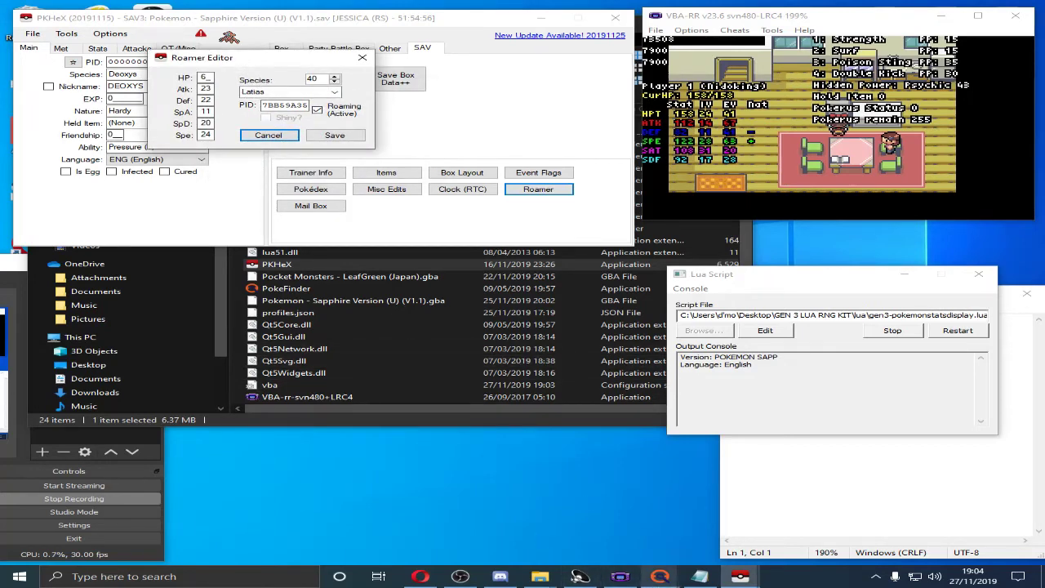
Bring PokeFinder's Gen 3 Stationary window forward and reposition it
{"action": "mouse_move", "coordinate": [660, 577]}
{"action": "left_click", "coordinate": [739, 503]}
{"action": "mouse_move", "coordinate": [229, 78]}
{"action": "left_mouse_down"}
{"action": "mouse_move", "coordinate": [161, 245]}
{"action": "mouse_move", "coordinate": [157, 197]}
{"action": "left_mouse_up"}
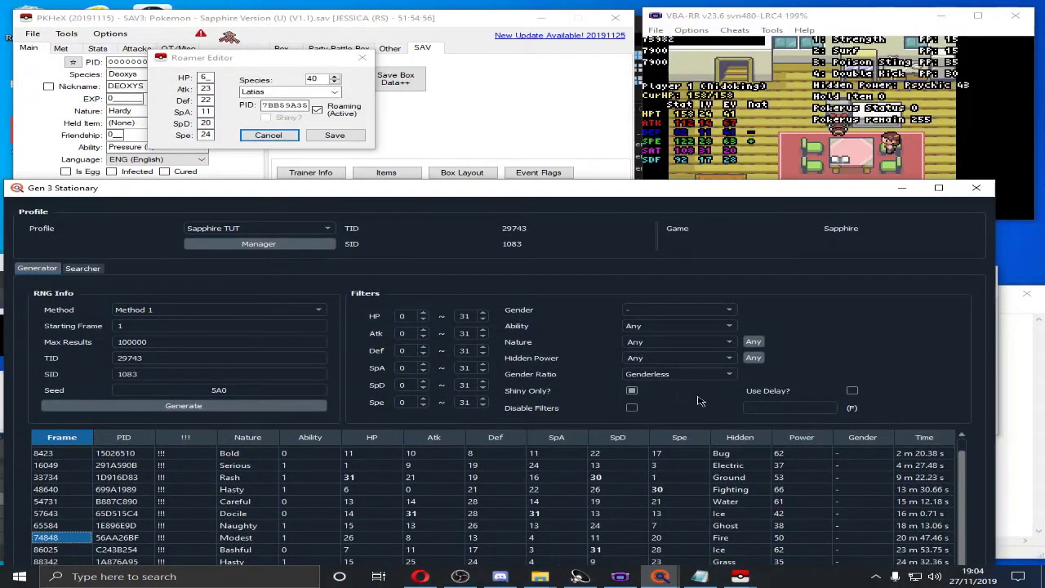
Drop Shiny Only, filter IVs 6/23/22/11/20/24, and find frame 69925 with PID 7BB59A35
{"action": "left_click", "coordinate": [631, 391]}
{"action": "left_click", "coordinate": [403, 316]}
{"action": "type", "text": "6"}
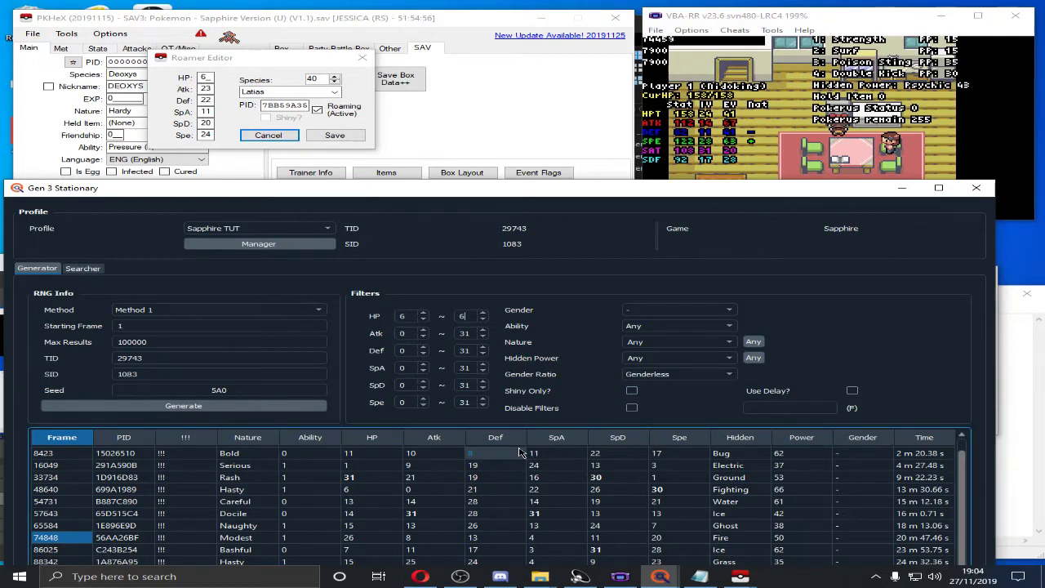
{"action": "type", "text": "3"}
{"action": "key", "text": "Tab"}
{"action": "type", "text": "22"}
{"action": "key", "text": "Tab"}
{"action": "type", "text": "1"}
{"action": "key", "text": "Tab"}
{"action": "type", "text": "20"}
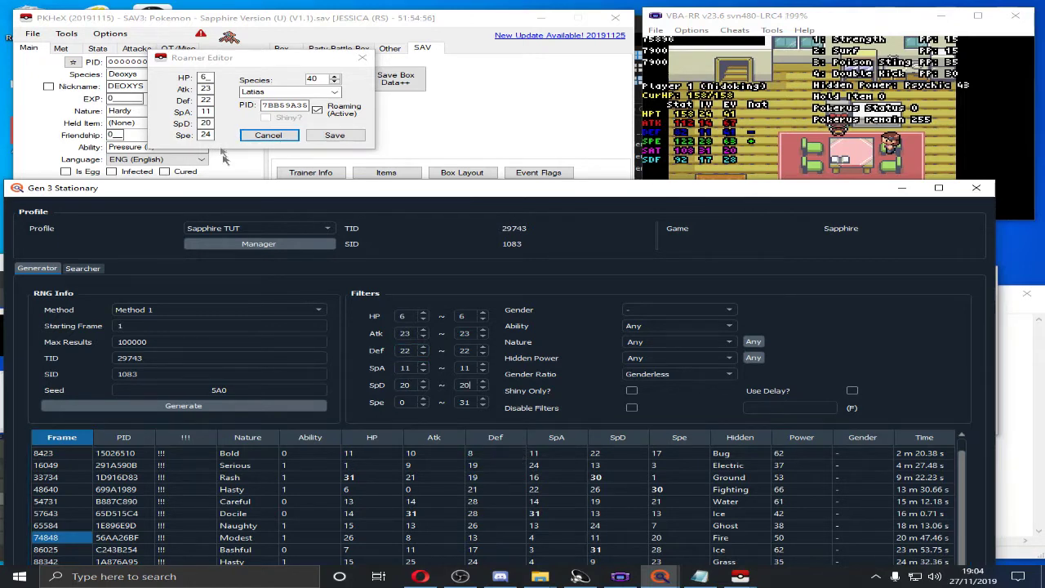
{"action": "key", "text": "Tab"}
{"action": "type", "text": "24"}
{"action": "left_click", "coordinate": [234, 406]}
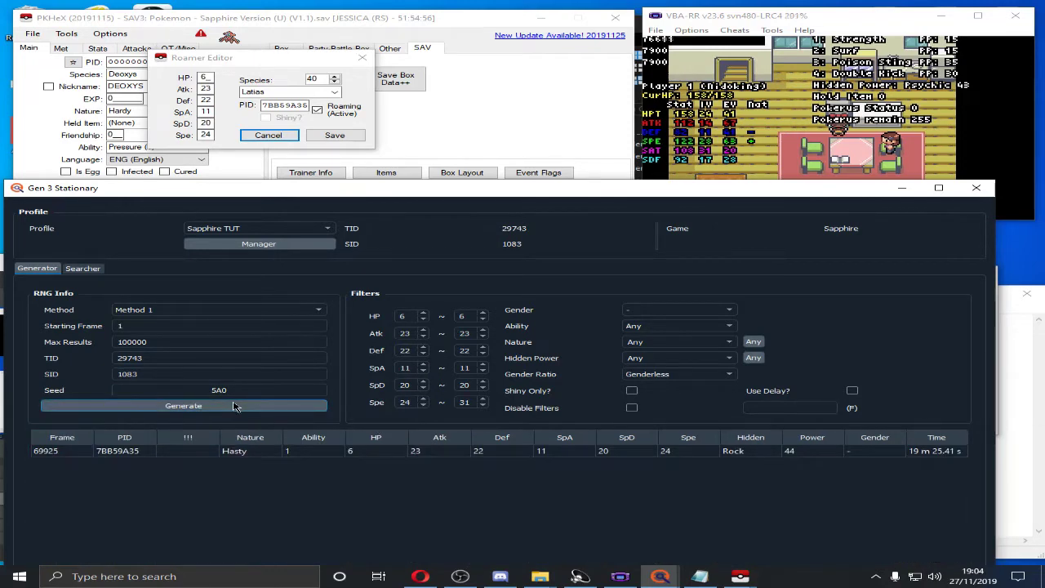
{"action": "left_click", "coordinate": [45, 451]}
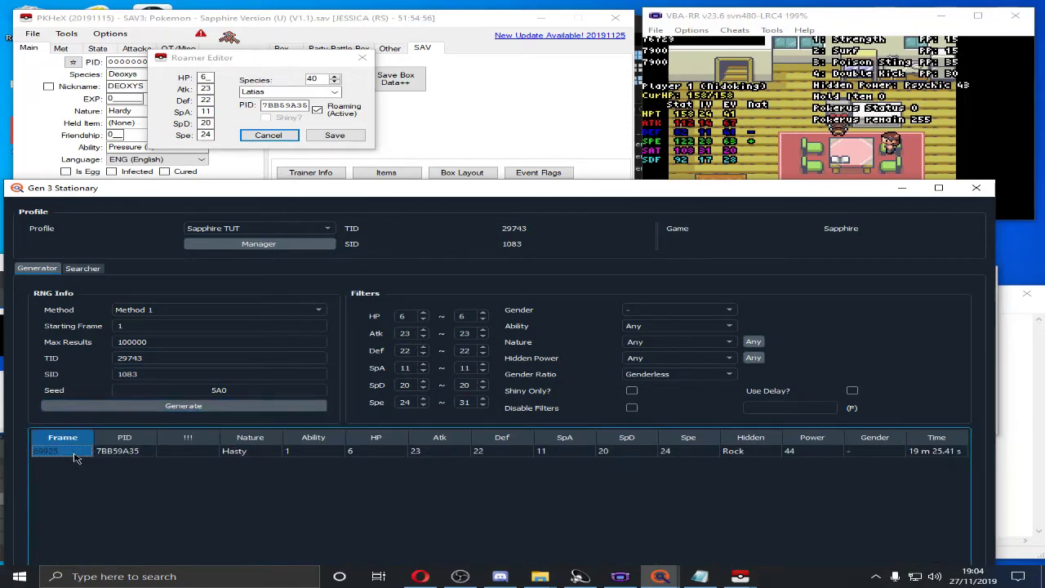
{"action": "left_click", "coordinate": [1003, 436]}
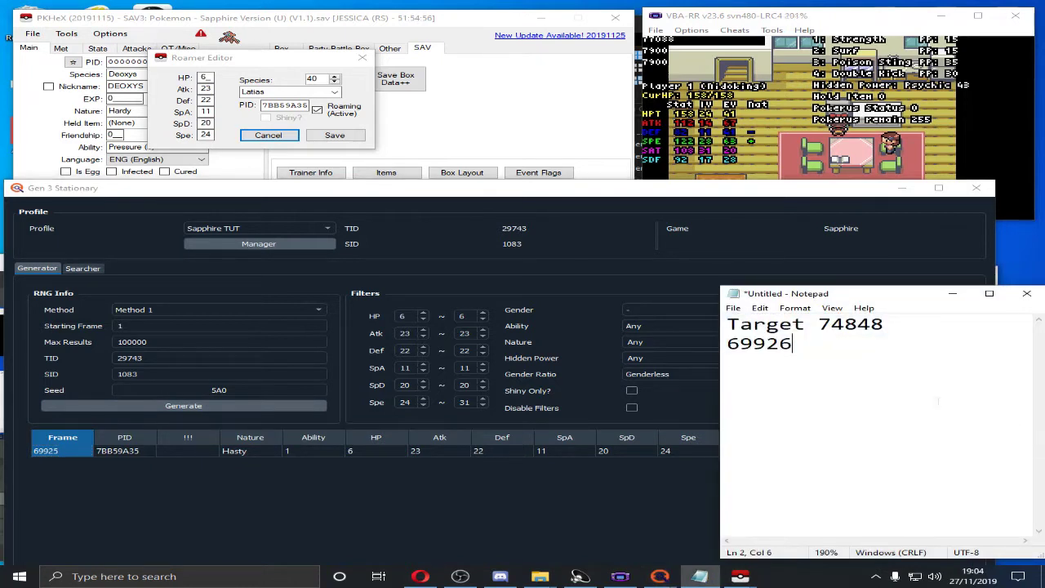
{"action": "type", "text": "-69925"}
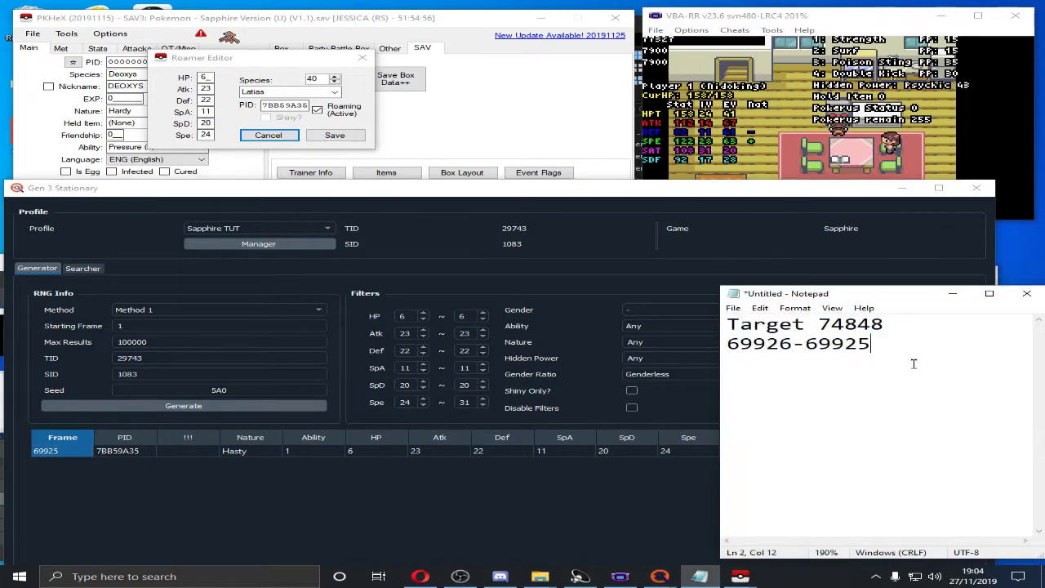
{"action": "left_click_drag", "start_coordinate": [914, 364], "coordinate": [727, 356]}
{"action": "left_click", "coordinate": [764, 356]}
{"action": "left_click_drag", "start_coordinate": [872, 359], "coordinate": [731, 360]}
{"action": "left_click", "coordinate": [905, 326]}
{"action": "left_click_drag", "start_coordinate": [875, 349], "coordinate": [727, 350]}
{"action": "key", "text": "ctrl+c"}
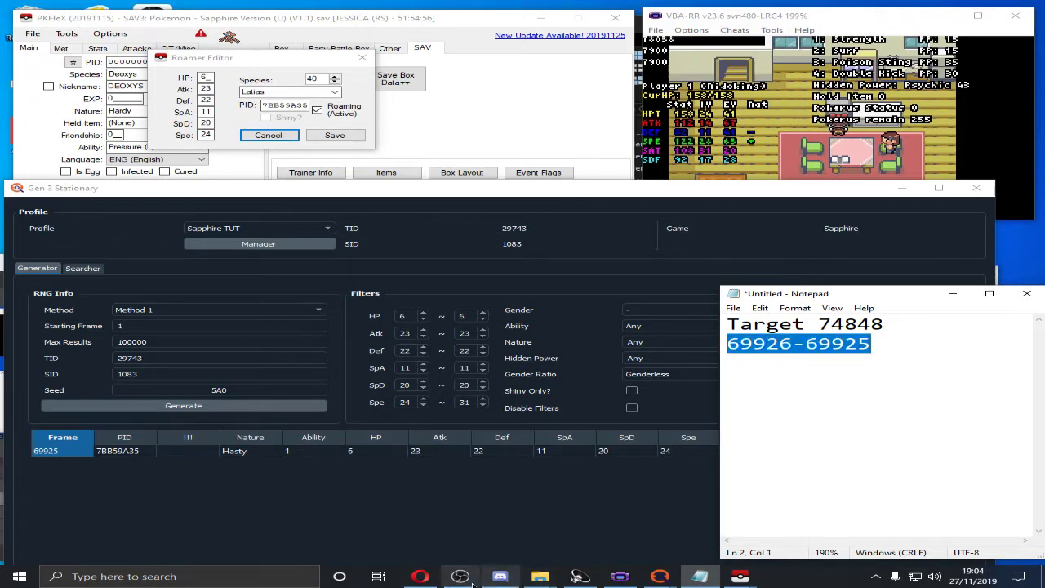
{"action": "key", "text": "super"}
{"action": "type", "text": "clac"}
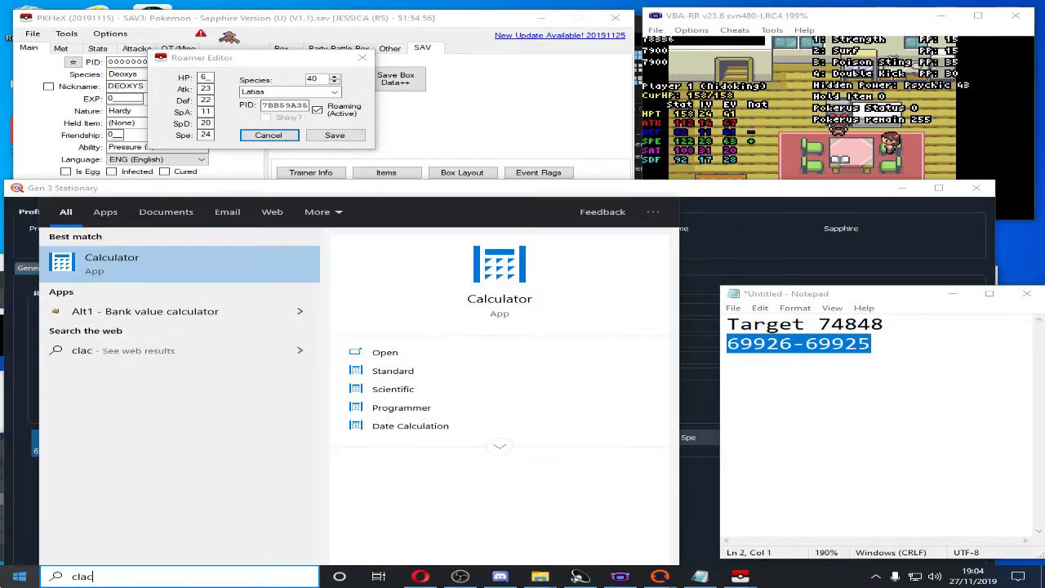
{"action": "key", "text": "Return"}
{"action": "key", "text": "ctrl+v"}
{"action": "key", "text": "Return"}
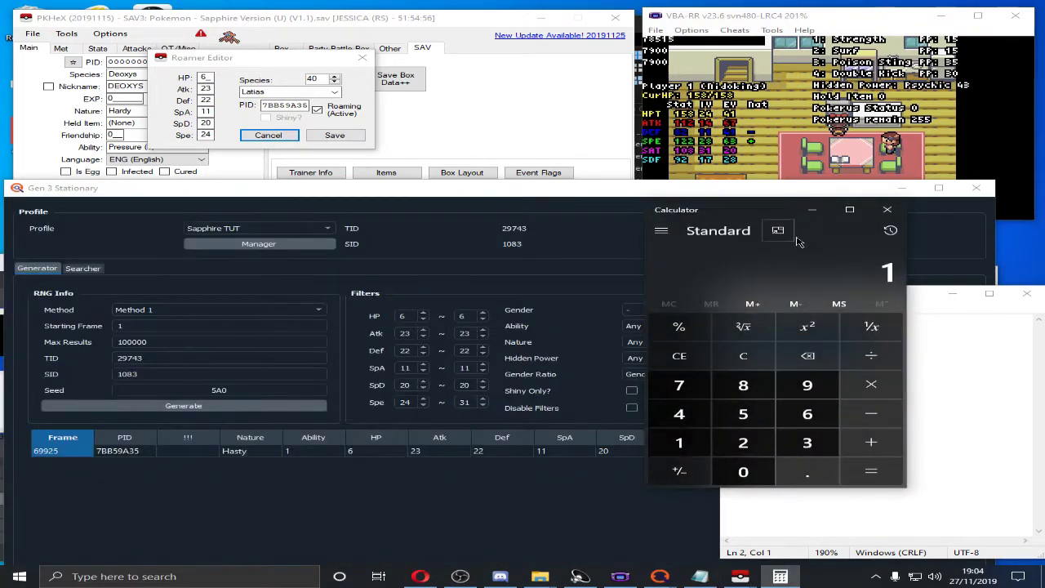
Compute the adjusted target 74848-1 in Calculator, giving 74,847
{"action": "left_click", "coordinate": [952, 341]}
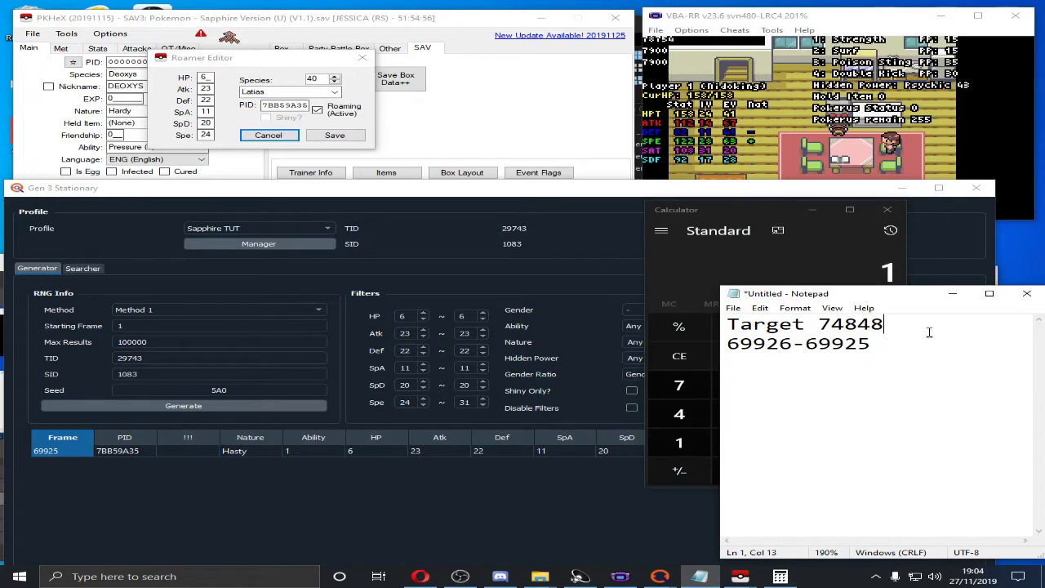
{"action": "type", "text": "-1"}
{"action": "left_click_drag", "start_coordinate": [926, 326], "coordinate": [815, 314]}
{"action": "key", "text": "ctrl+c"}
{"action": "left_click", "coordinate": [676, 220]}
{"action": "key", "text": "ctrl+v"}
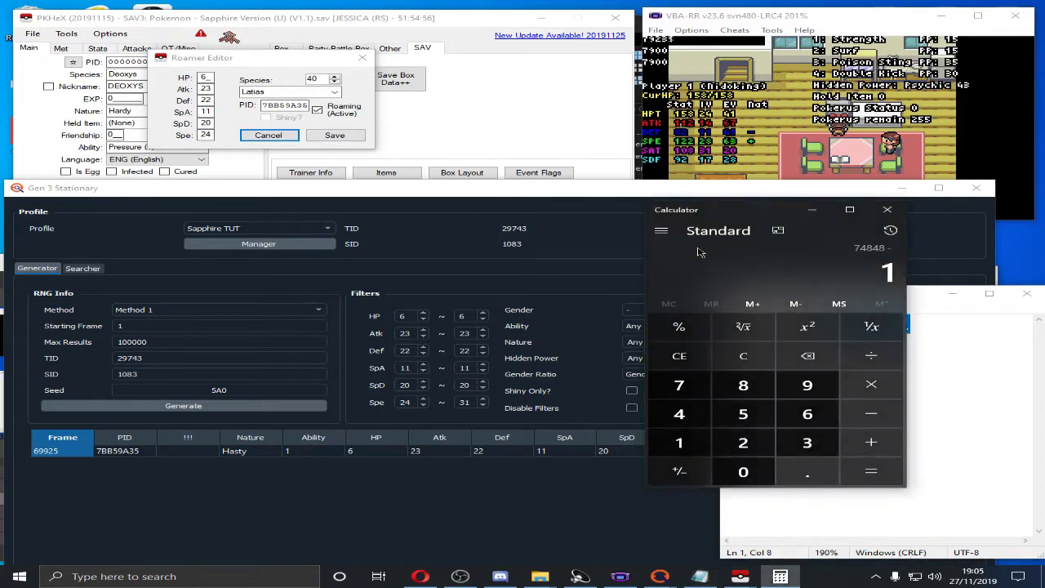
{"action": "key", "text": "Return"}
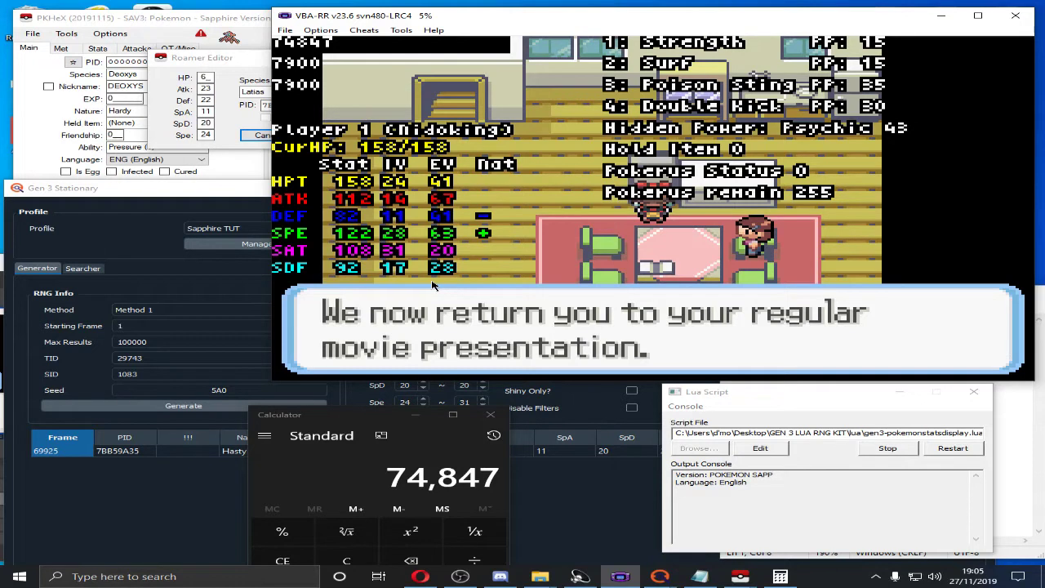
Store emulator savestate 2, then reload the Sapphire save file in PKHeX
{"action": "key", "text": "shift+F2"}
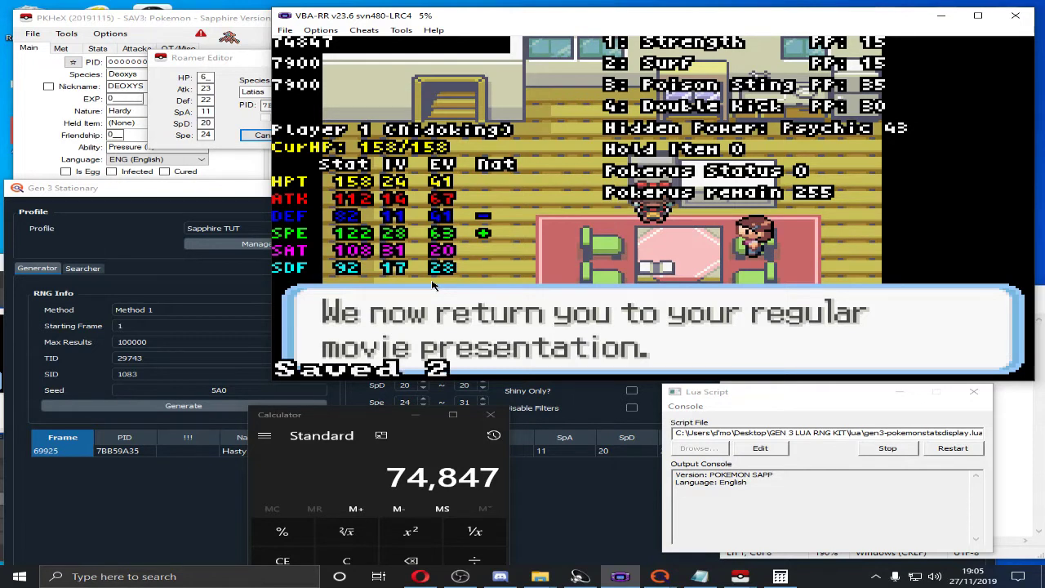
{"action": "key", "text": "z"}
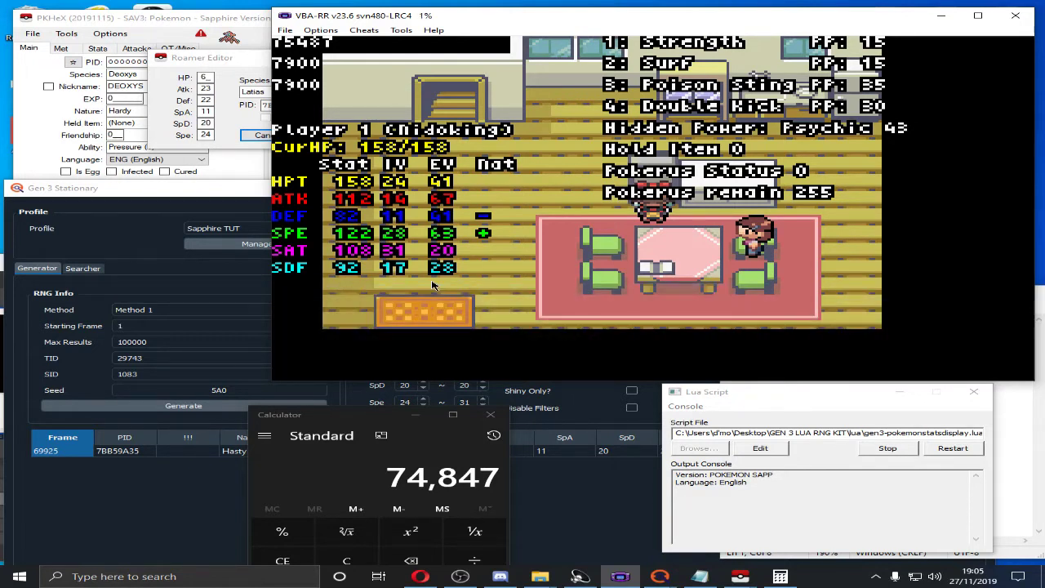
{"action": "left_click", "coordinate": [229, 62]}
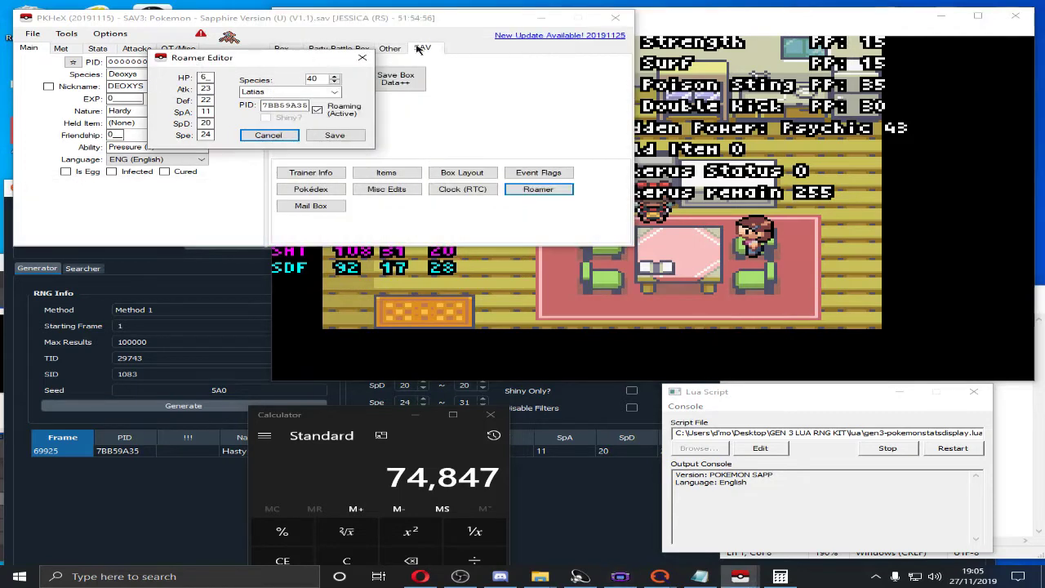
{"action": "left_click", "coordinate": [362, 57]}
{"action": "left_click", "coordinate": [32, 34]}
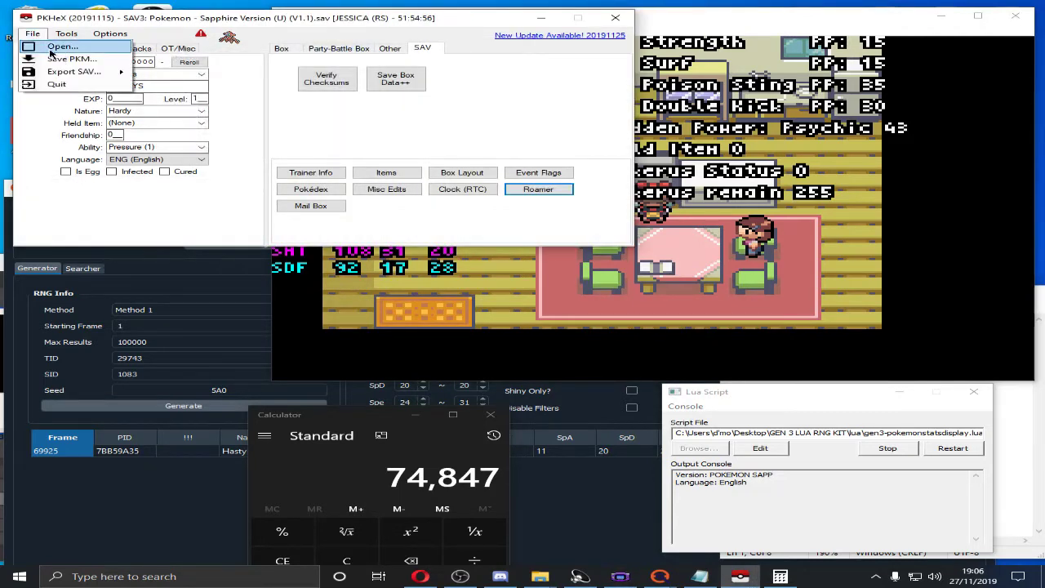
{"action": "left_click", "coordinate": [51, 51]}
{"action": "double_click", "coordinate": [325, 151]}
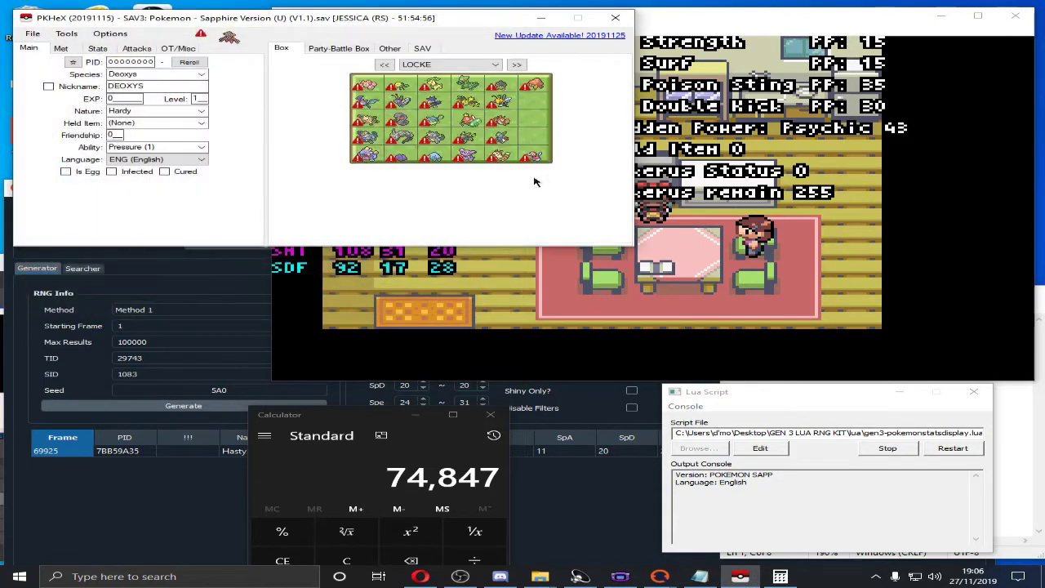
Reopen the roaming Latias's details and PokeFinder's Gen 3 Stationary generation method list
{"action": "left_click", "coordinate": [422, 48]}
{"action": "left_click", "coordinate": [535, 190]}
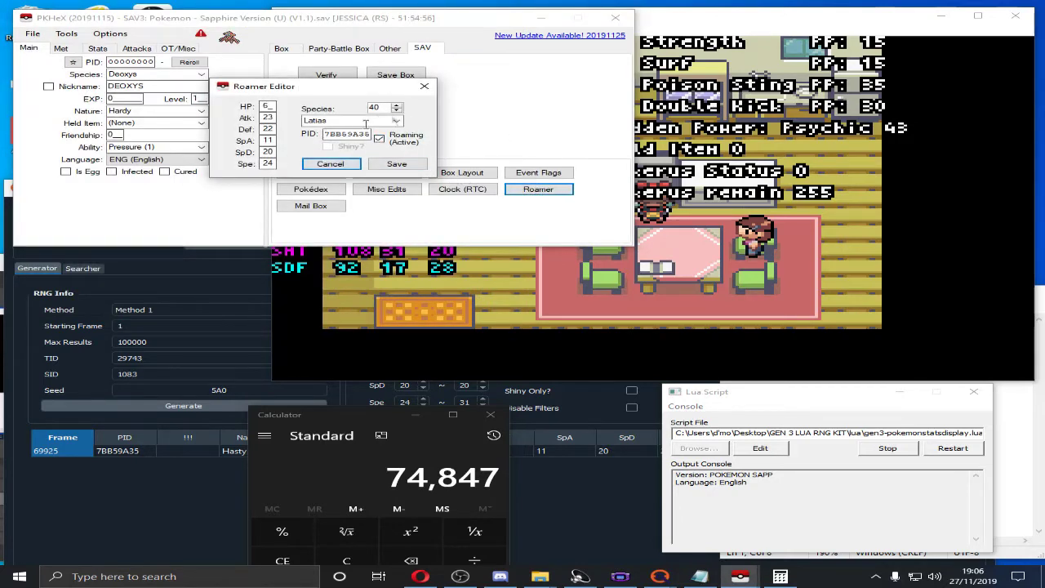
{"action": "left_click", "coordinate": [211, 278]}
{"action": "left_click", "coordinate": [212, 311]}
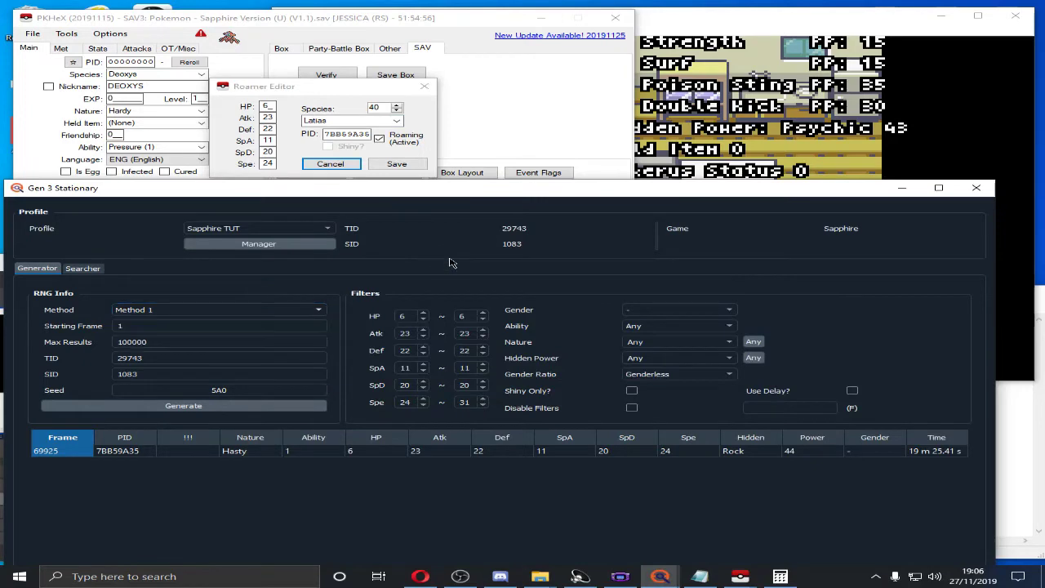
Save the Sapphire game in-game over the previous save, then close PKHeX's Roamer Editor
{"action": "left_click", "coordinate": [813, 140]}
{"action": "key", "text": "Return"}
{"action": "key", "text": "Down"}
{"action": "key", "text": "Down"}
{"action": "key", "text": "Down"}
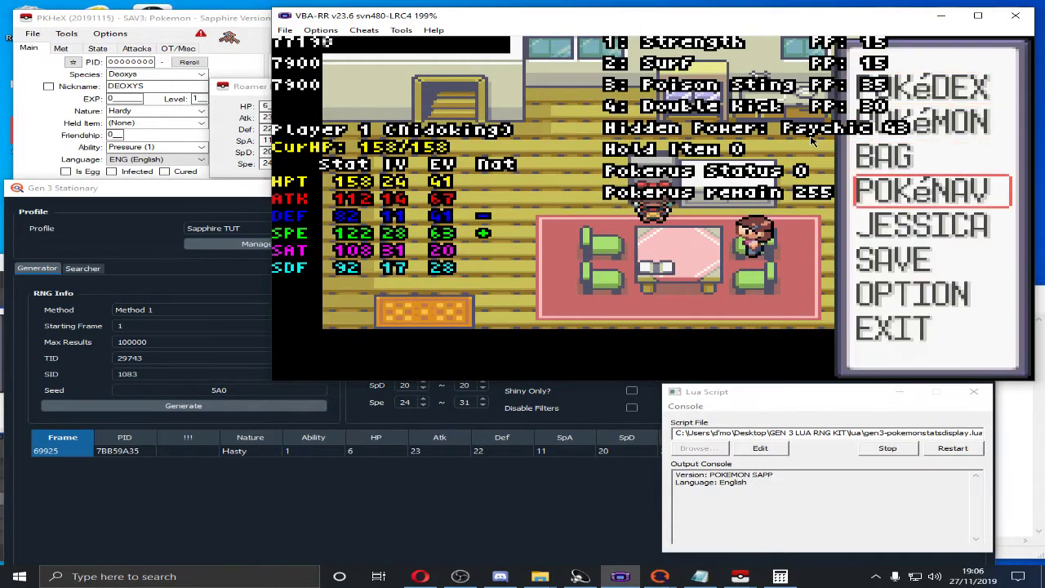
{"action": "key", "text": "Down"}
{"action": "key", "text": "Down"}
{"action": "key", "text": "z"}
{"action": "key", "text": "z"}
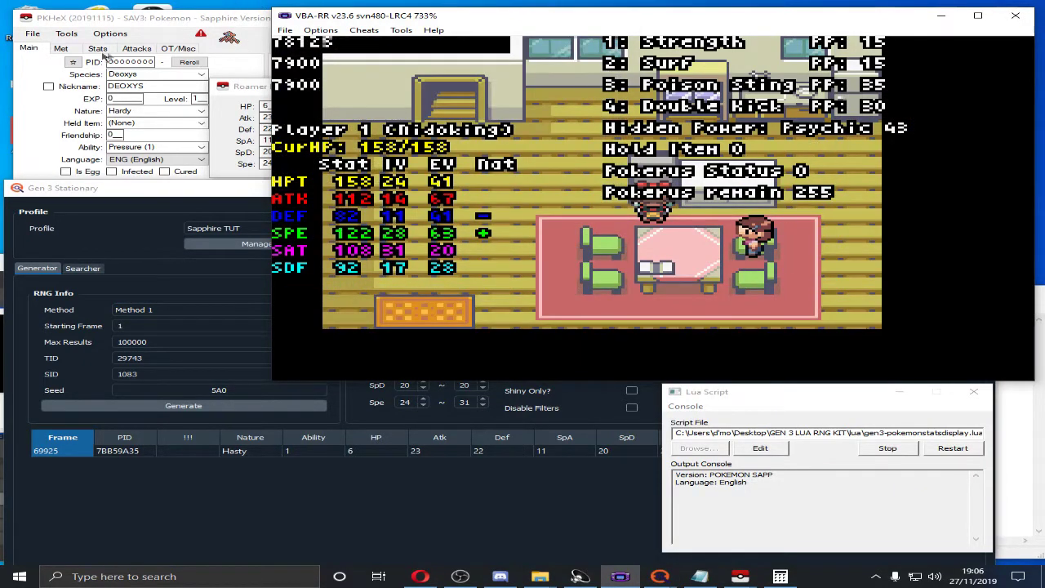
{"action": "left_click", "coordinate": [243, 35]}
{"action": "left_click", "coordinate": [428, 80]}
Reopen 'Pokemon - Sapphire Version (U) (V1.1).sav' in PKHeX and inspect the roaming Latias's PID and IVs
{"action": "left_click", "coordinate": [33, 34]}
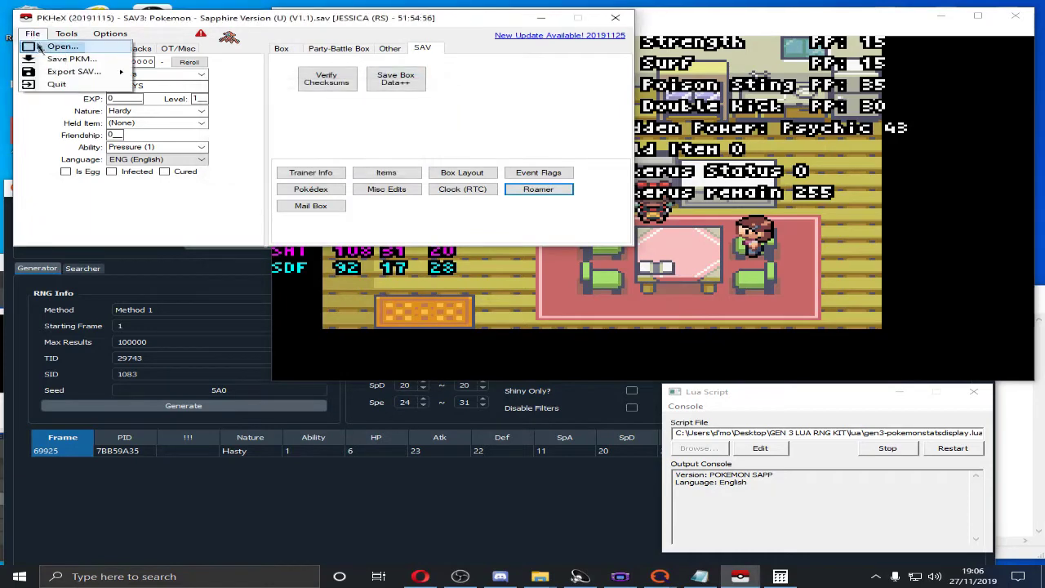
{"action": "left_click", "coordinate": [51, 51]}
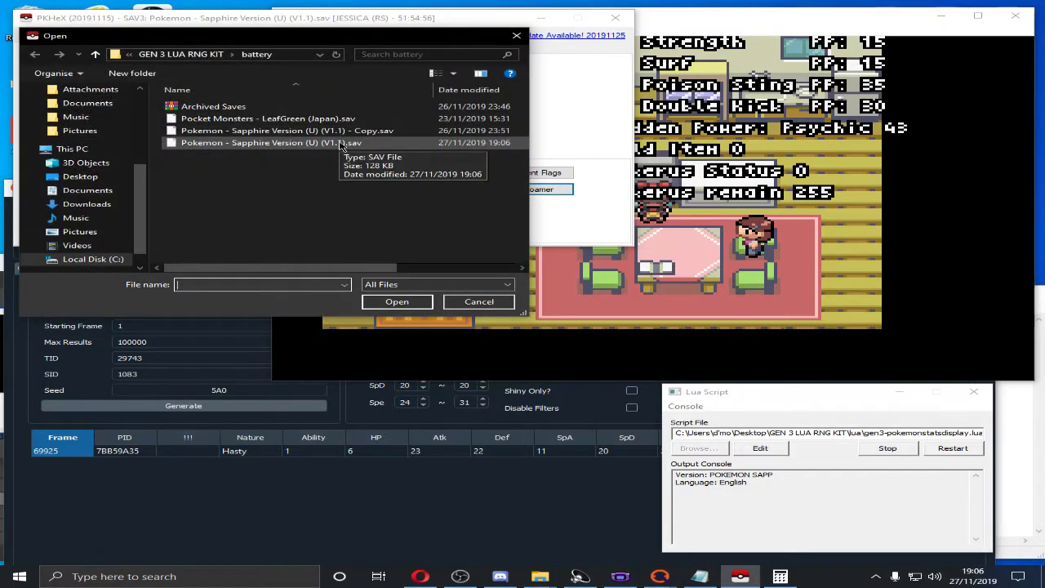
{"action": "double_click", "coordinate": [342, 143]}
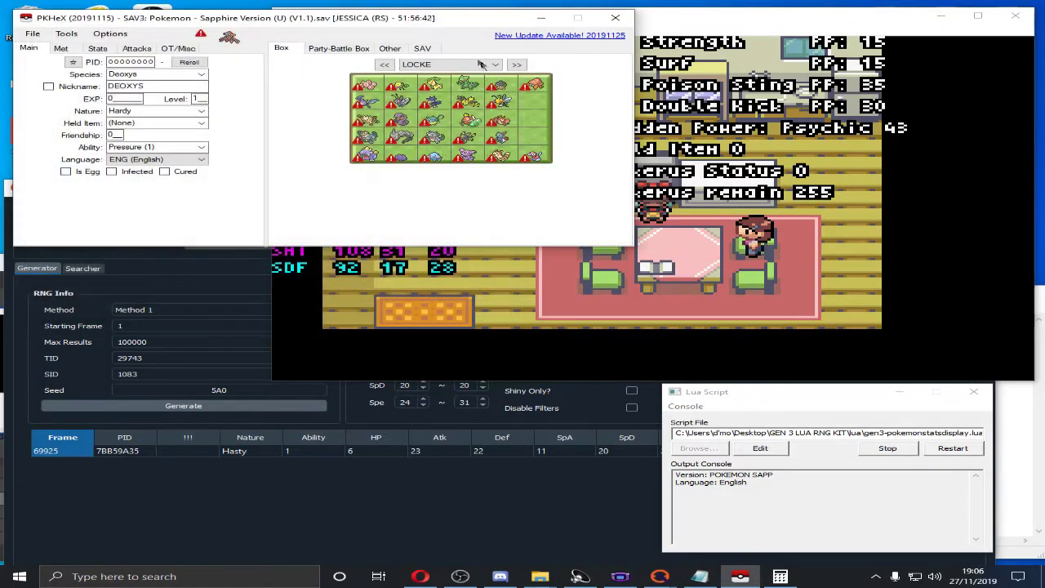
{"action": "left_click", "coordinate": [392, 51]}
{"action": "left_click", "coordinate": [352, 55]}
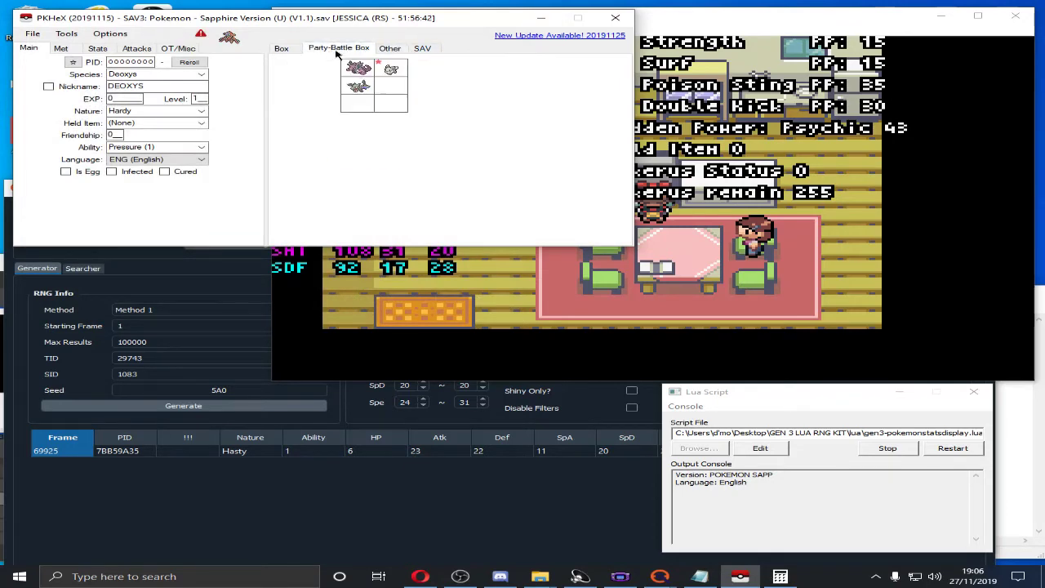
{"action": "left_click", "coordinate": [285, 50]}
{"action": "left_click", "coordinate": [422, 49]}
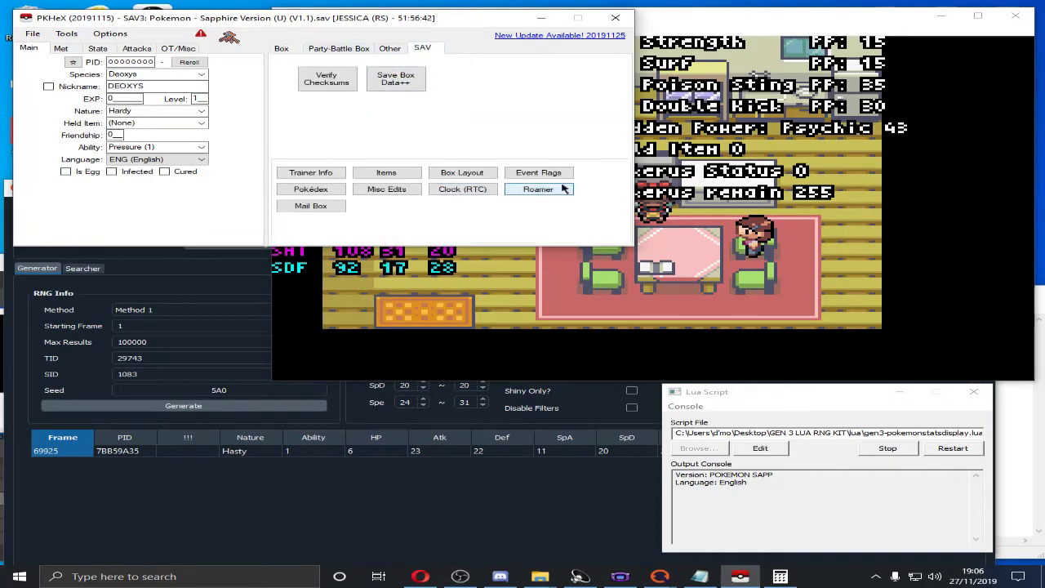
{"action": "left_click", "coordinate": [522, 190]}
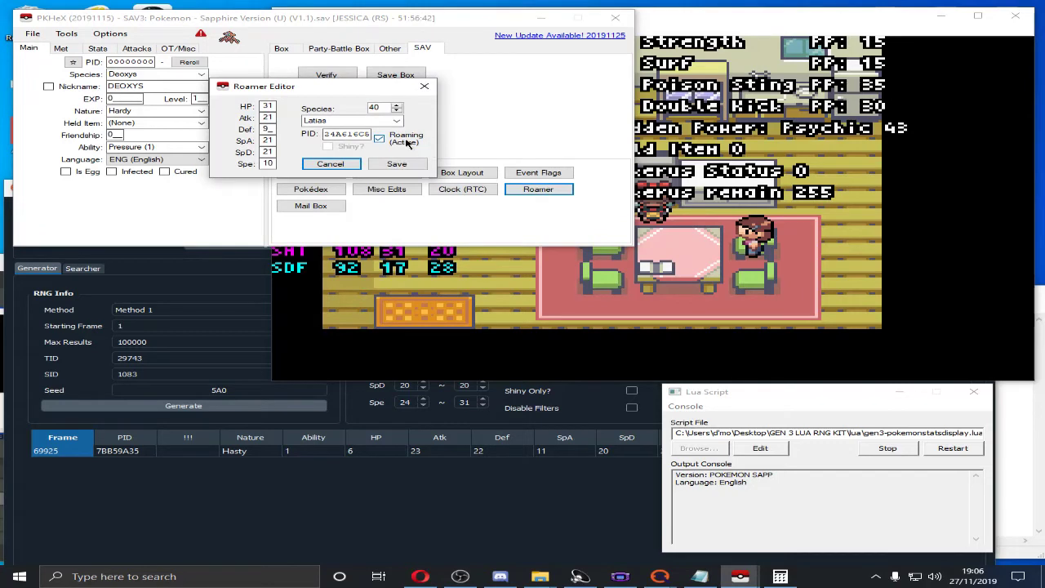
{"action": "left_click", "coordinate": [424, 85]}
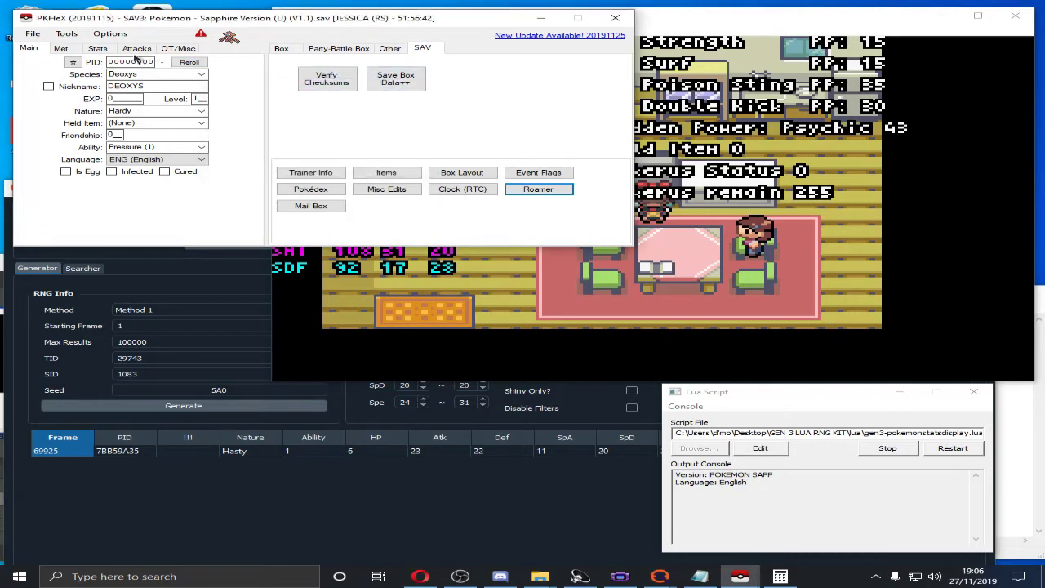
Reload savestate 2 in the VBA-RR emulator
{"action": "left_click", "coordinate": [746, 131]}
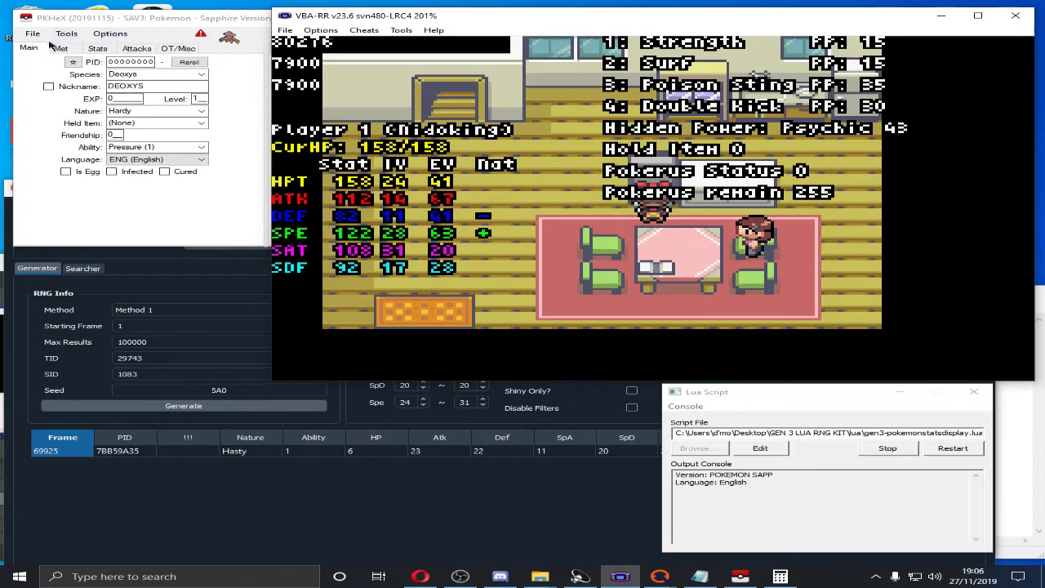
{"action": "left_click", "coordinate": [152, 61]}
{"action": "key", "text": "F2"}
Save the Sapphire game in-game from the Start menu
{"action": "key", "text": "Return"}
{"action": "key", "text": "Down"}
{"action": "key", "text": "Down"}
{"action": "key", "text": "Down"}
{"action": "key", "text": "Down"}
{"action": "key", "text": "Down"}
{"action": "key", "text": "z"}
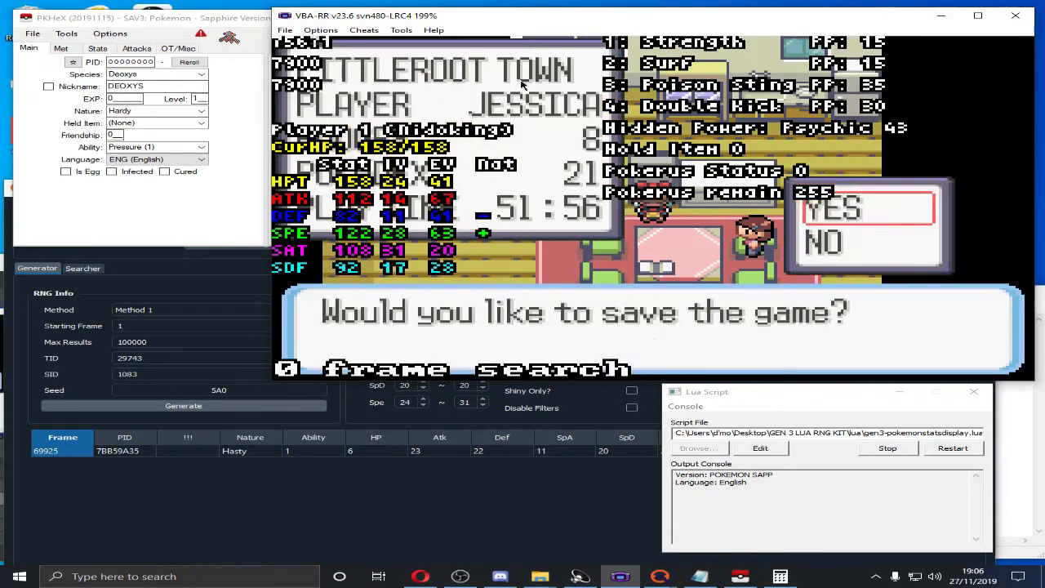
{"action": "key", "text": "z"}
{"action": "key", "text": "z"}
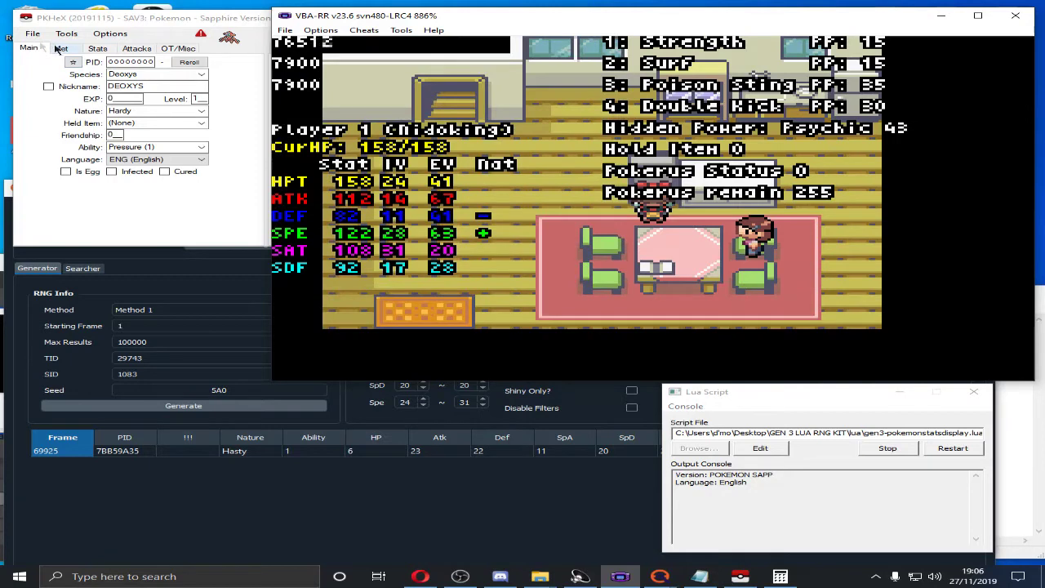
Reload the re-saved Sapphire file in PKHeX and view Latias's roamer details, PID 24A616C5
{"action": "left_click", "coordinate": [32, 34]}
{"action": "left_click", "coordinate": [33, 33]}
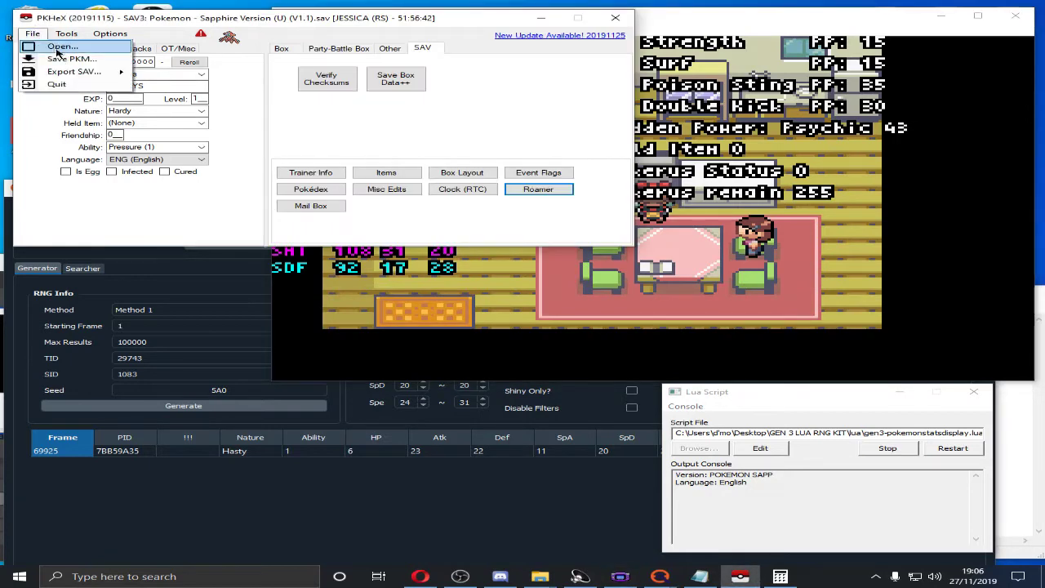
{"action": "left_click", "coordinate": [59, 47]}
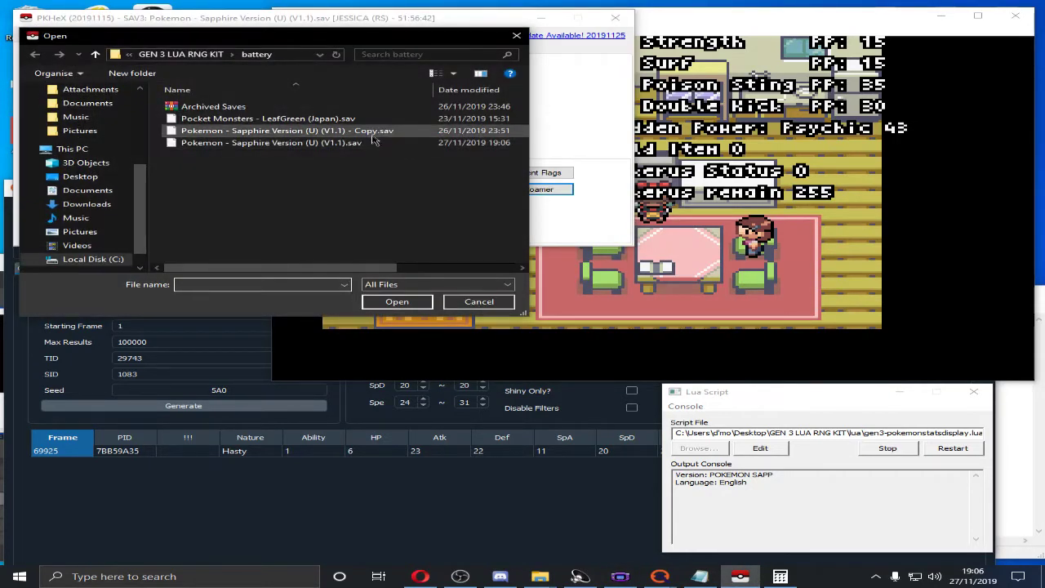
{"action": "double_click", "coordinate": [372, 143]}
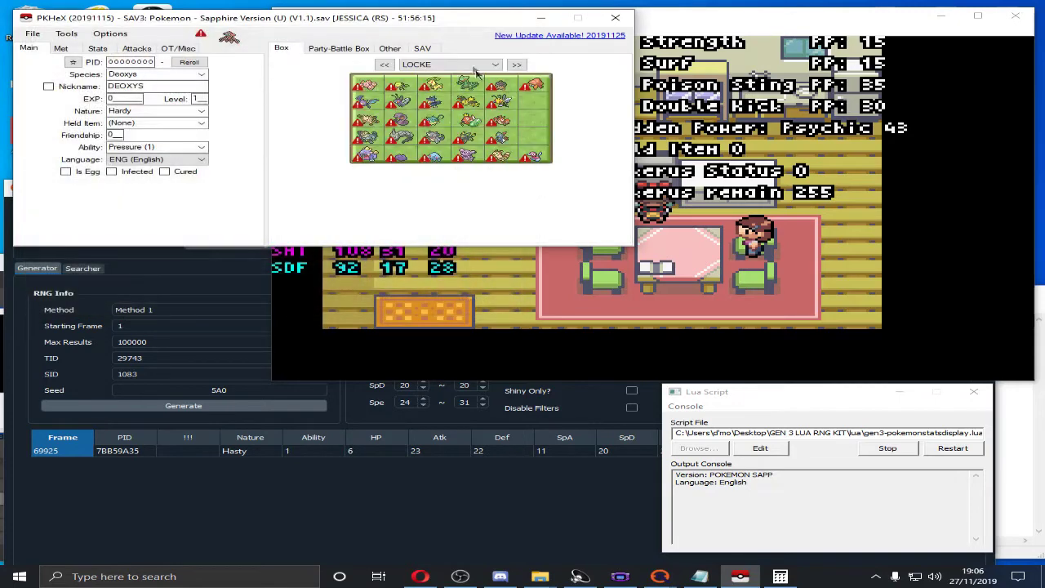
{"action": "left_click", "coordinate": [423, 48]}
{"action": "left_click", "coordinate": [529, 190]}
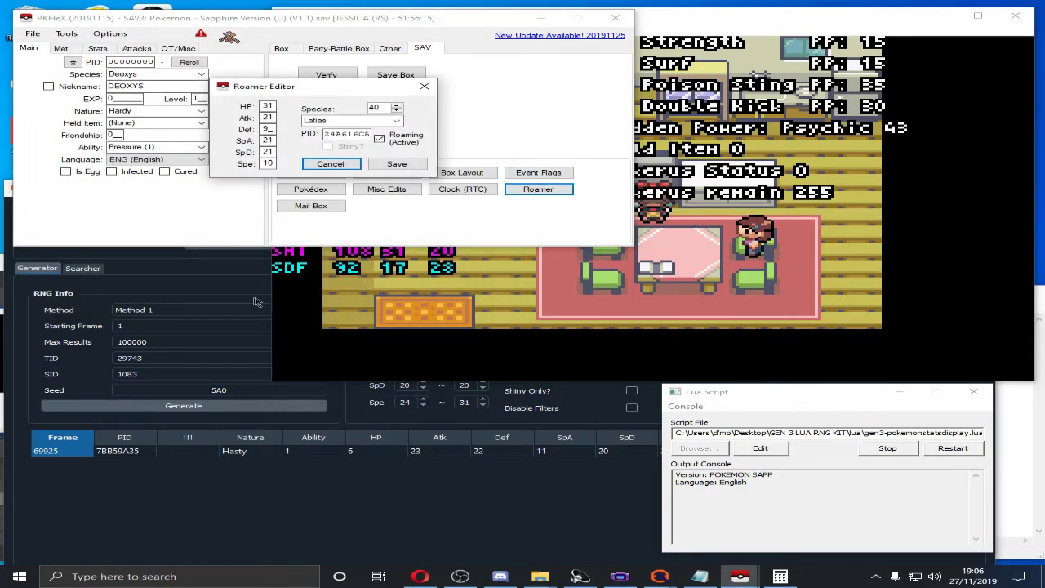
{"action": "left_click", "coordinate": [227, 337]}
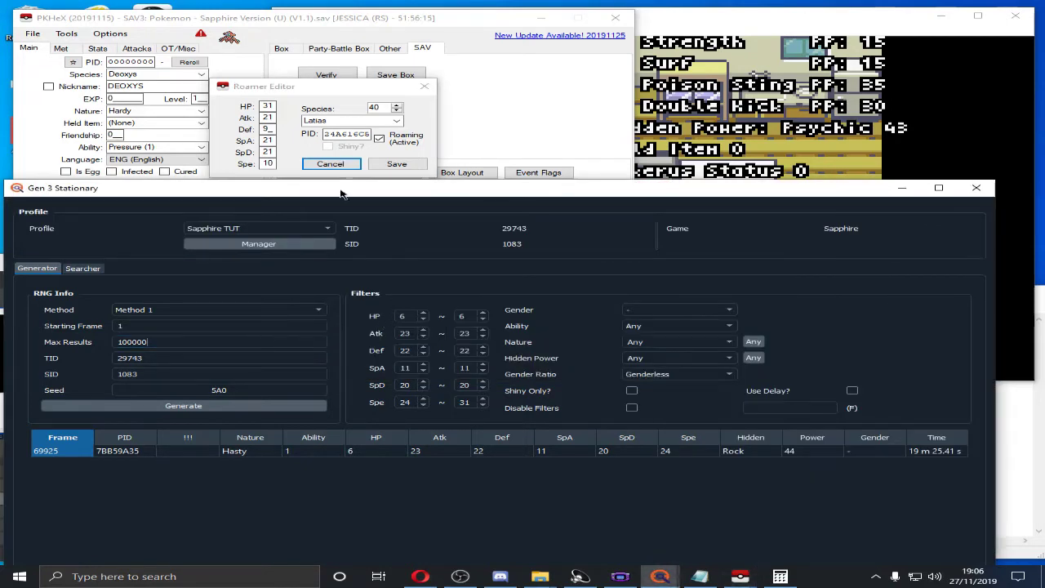
Enter Latias's IVs (9, 21, 21) in PokeFinder's filters and generate matching frames
{"action": "left_click", "coordinate": [411, 315]}
{"action": "type", "text": "9"}
{"action": "key", "text": "Tab"}
{"action": "type", "text": "21"}
{"action": "key", "text": "Tab"}
{"action": "type", "text": "21"}
{"action": "key", "text": "Tab"}
{"action": "left_click", "coordinate": [274, 408]}
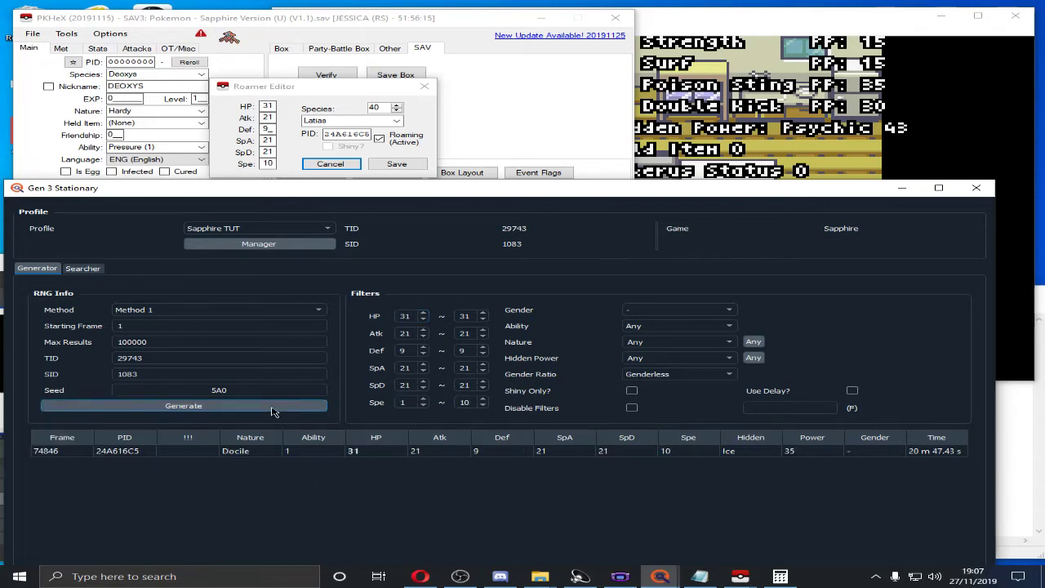
Select result frame 74846 and add 74846 to the Target line in Notepad
{"action": "left_click", "coordinate": [80, 448]}
{"action": "left_click", "coordinate": [1019, 505]}
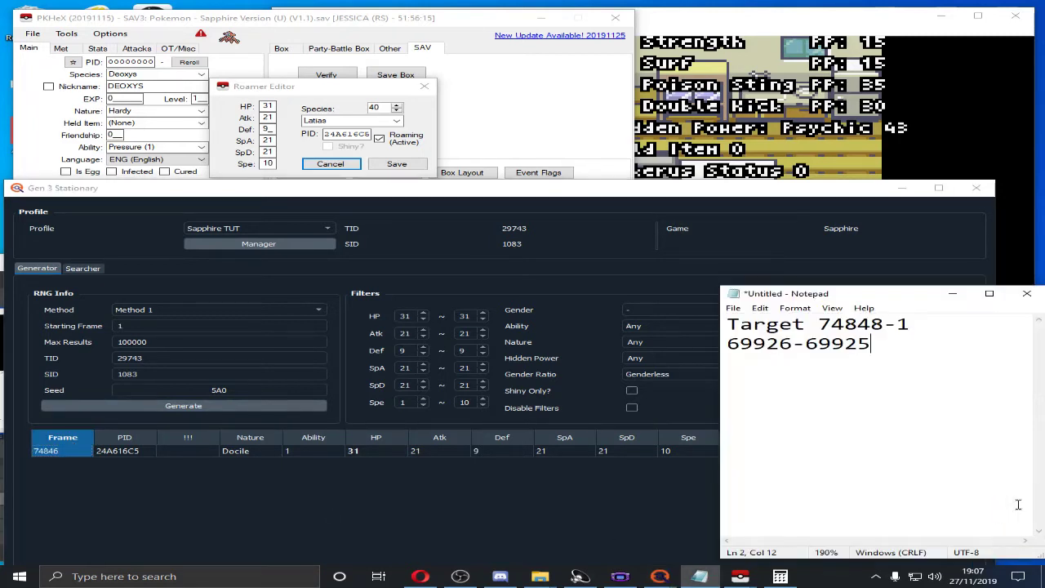
{"action": "left_click", "coordinate": [940, 324]}
{"action": "type", "text": "74846"}
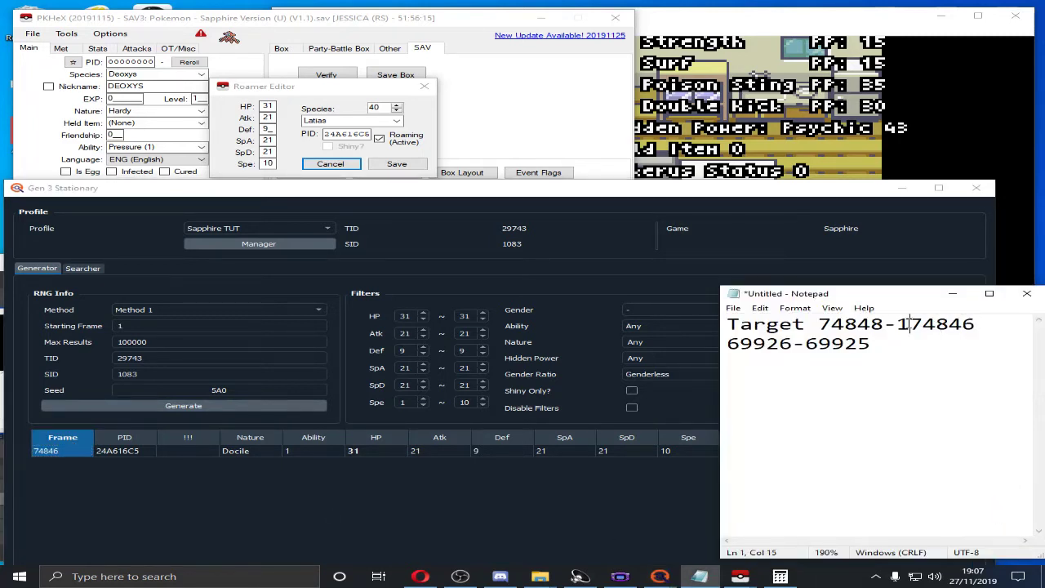
{"action": "key", "text": "BackSpace"}
{"action": "key", "text": "BackSpace"}
Reload savestate 2 in VBA-RR and store it as savestate 3
{"action": "type", "text": "-"}
{"action": "left_click", "coordinate": [847, 160]}
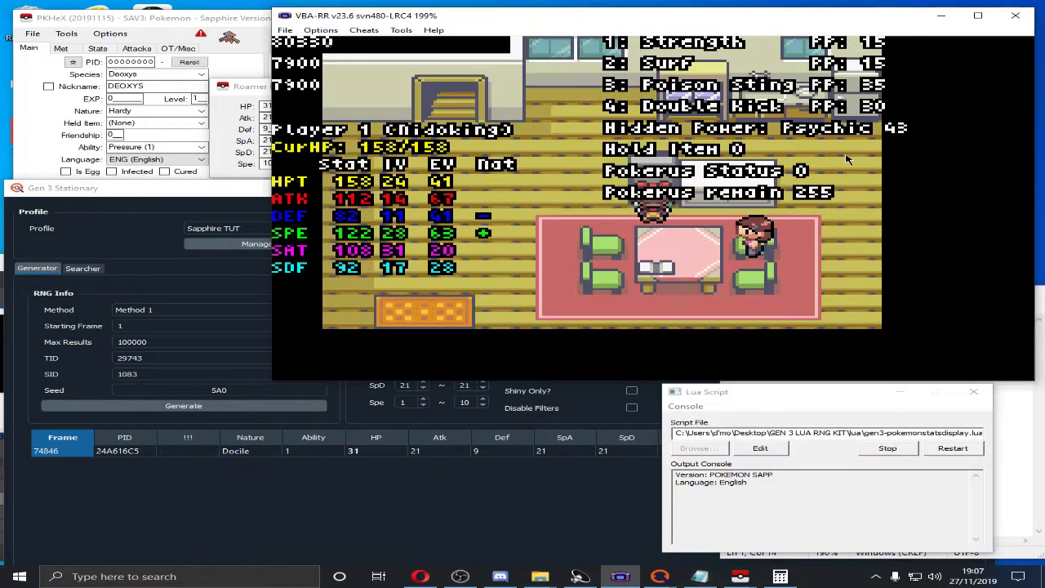
{"action": "key", "text": "F2"}
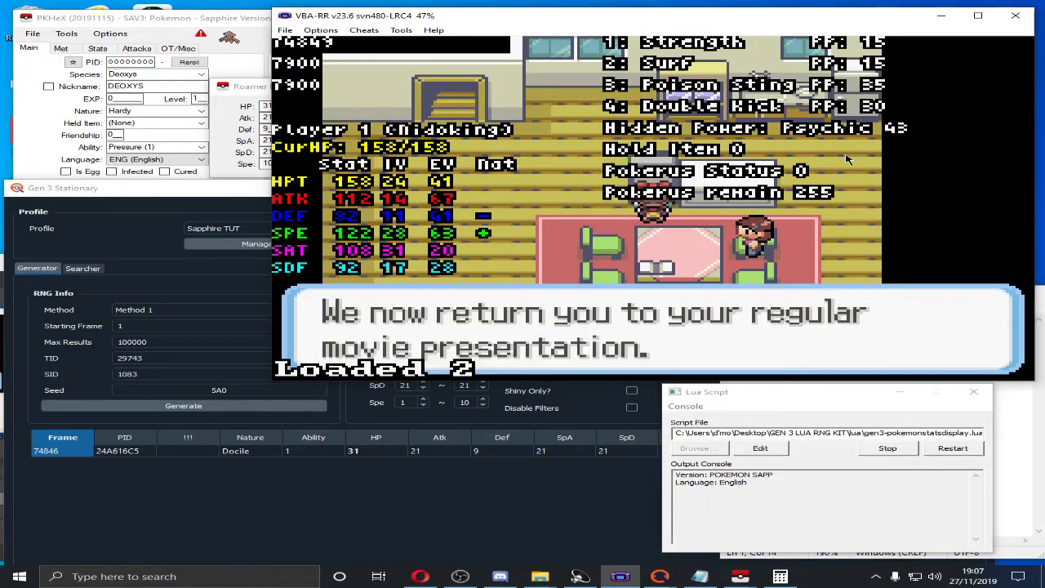
{"action": "key", "text": "shift+F3"}
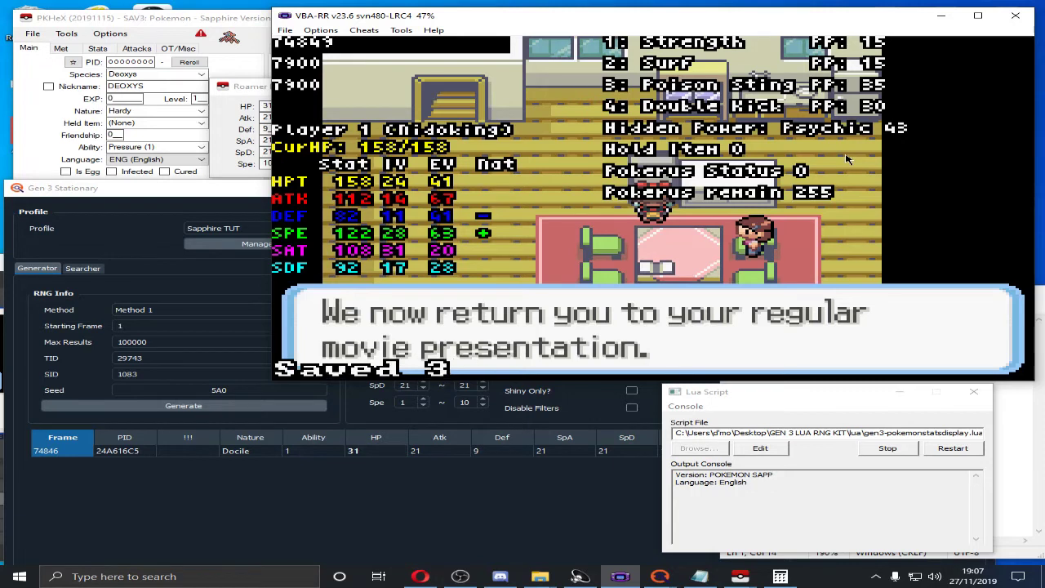
Fast-forward and save the Sapphire game in-game, overwriting the previous save
{"action": "key", "text": "space"}
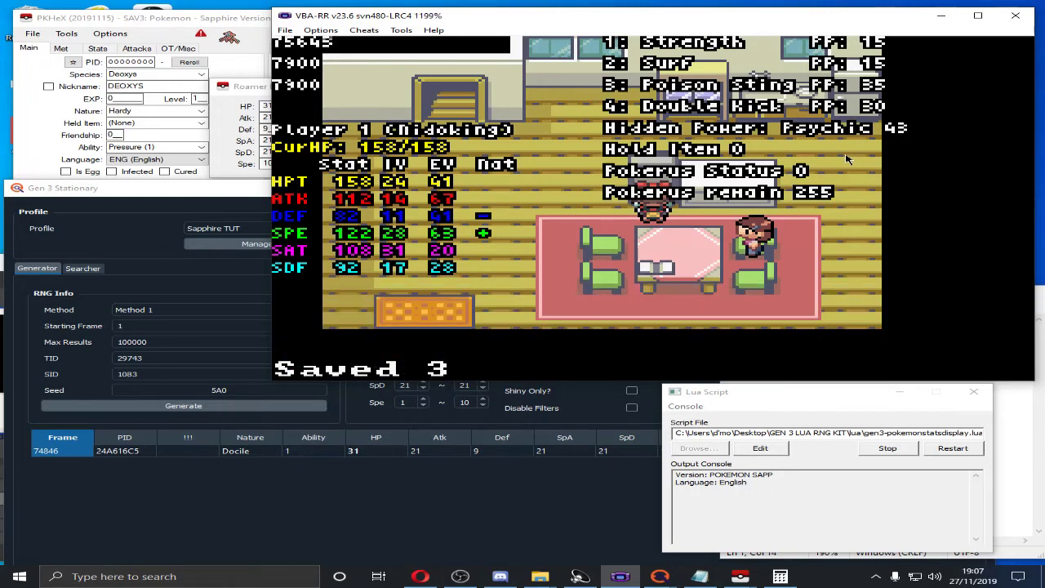
{"action": "key", "text": "Return"}
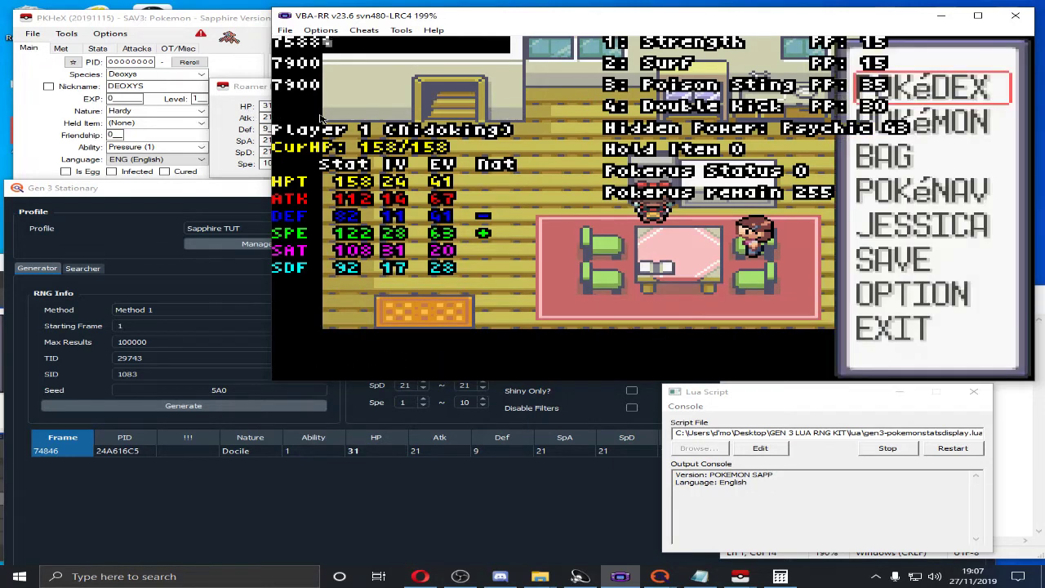
{"action": "key", "text": "Down"}
{"action": "key", "text": "Down"}
{"action": "key", "text": "Down"}
{"action": "key", "text": "Down"}
{"action": "key", "text": "Down"}
{"action": "key", "text": "z"}
{"action": "key", "text": "z"}
{"action": "key", "text": "z"}
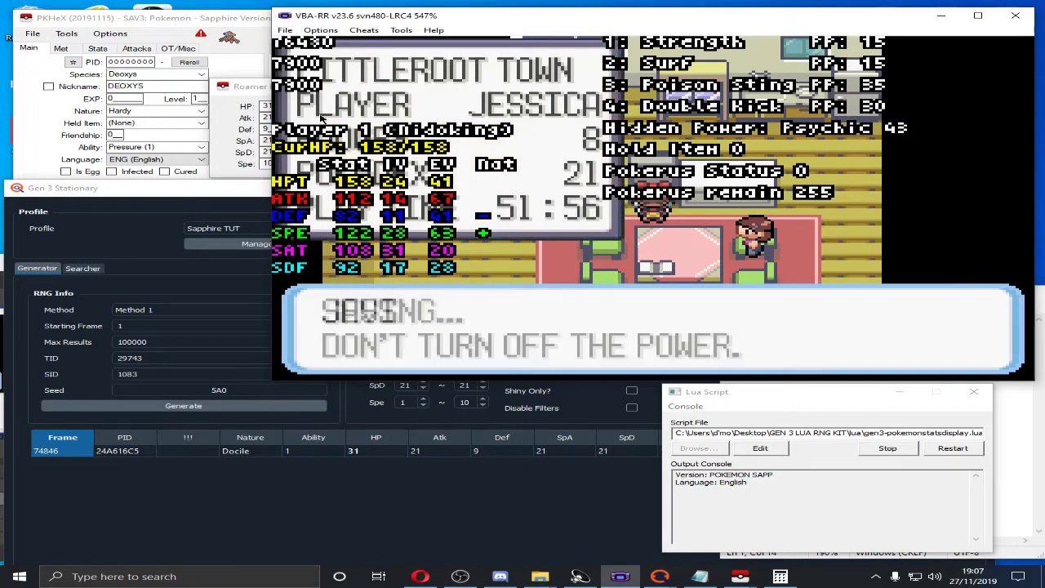
{"action": "key", "text": "F3"}
{"action": "key", "text": "Return"}
{"action": "key", "text": "z"}
{"action": "key", "text": "z"}
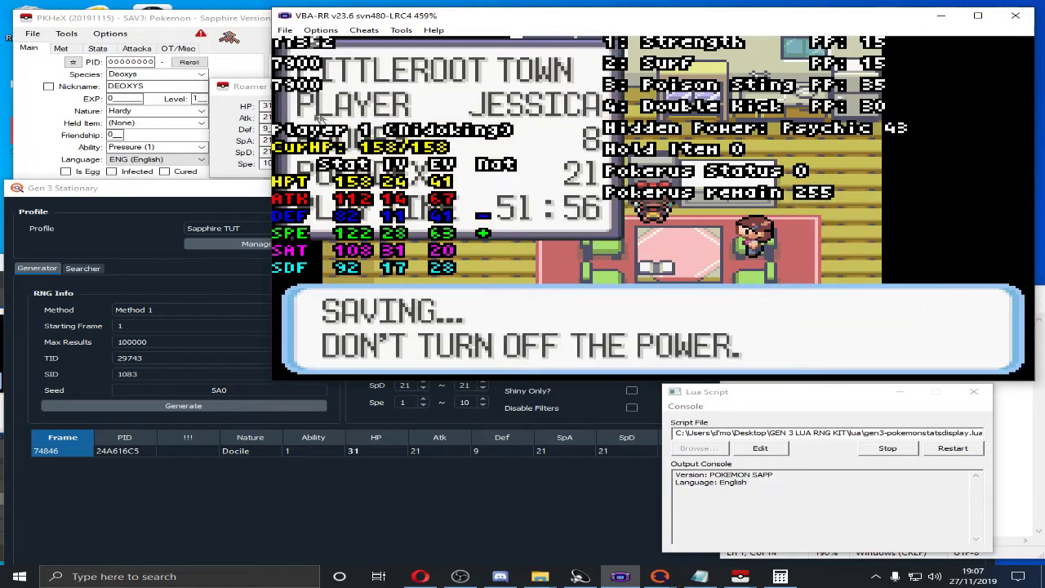
{"action": "left_click", "coordinate": [249, 110]}
Reload the Sapphire (V1.1) save in PKHeX and confirm the Roamer Editor shows Latias roaming
{"action": "left_click", "coordinate": [430, 79]}
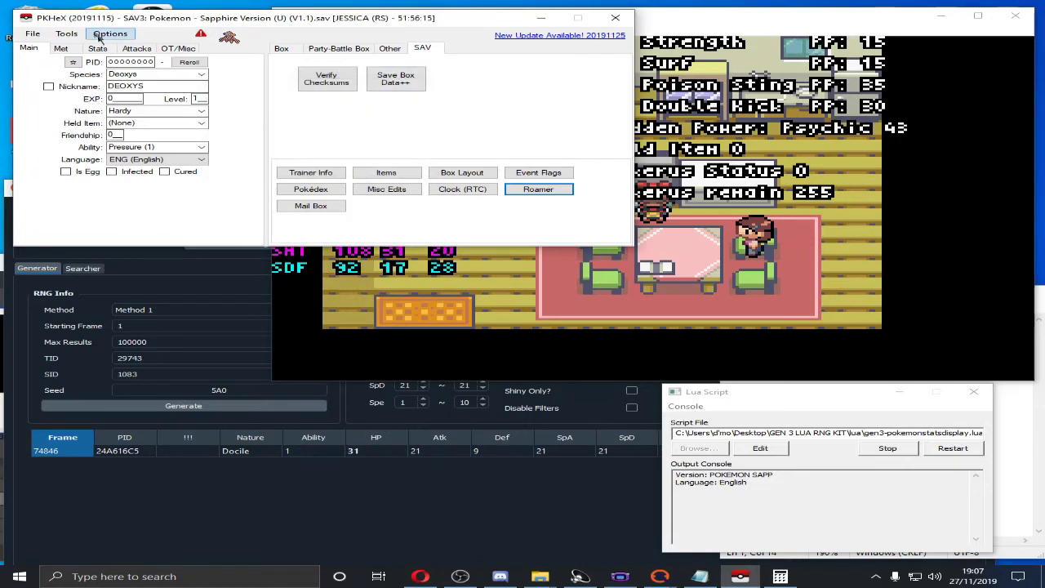
{"action": "left_click", "coordinate": [33, 34]}
{"action": "left_click", "coordinate": [49, 51]}
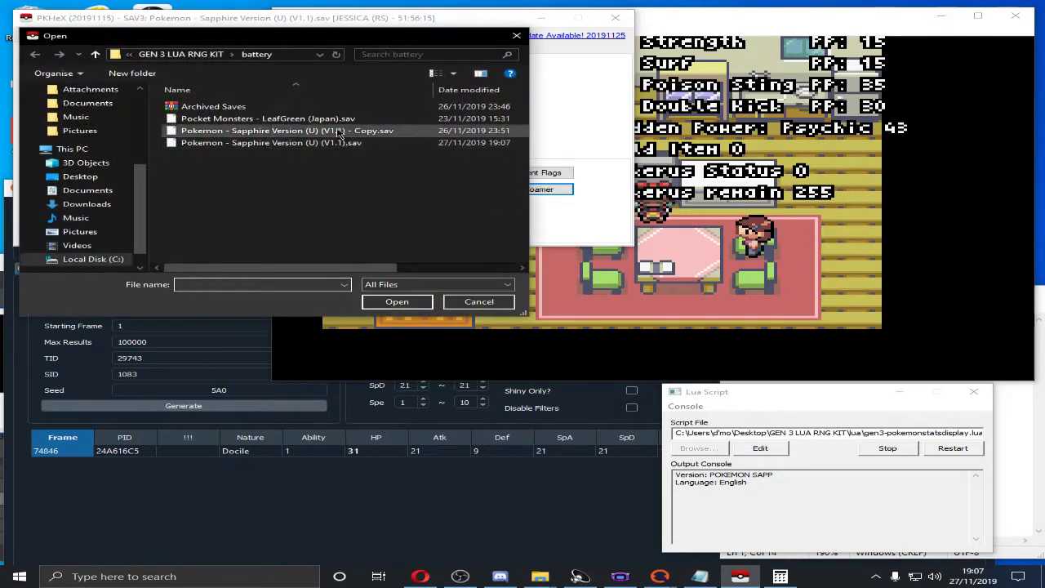
{"action": "double_click", "coordinate": [334, 143]}
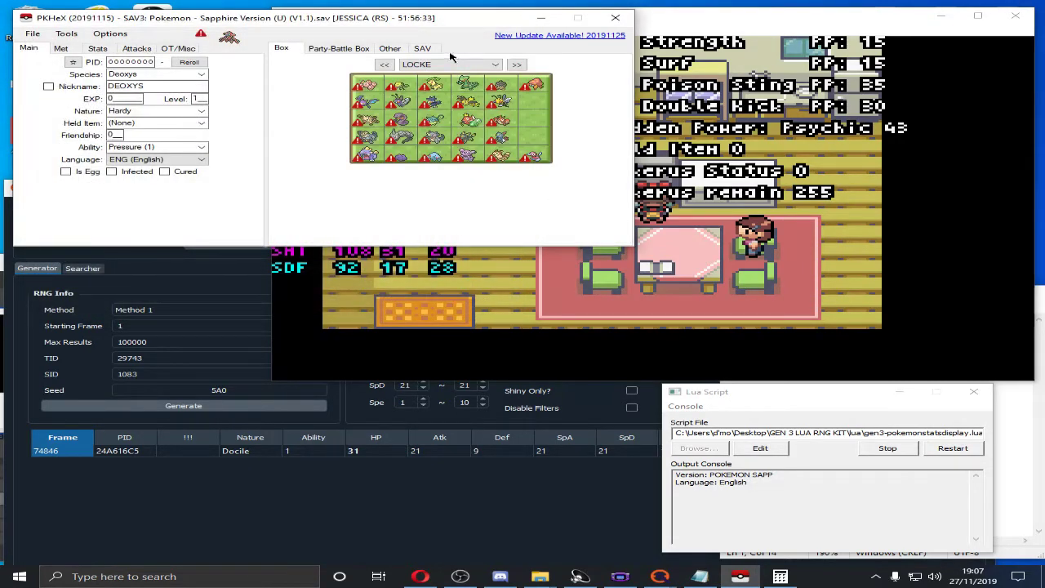
{"action": "left_click", "coordinate": [424, 49]}
{"action": "left_click", "coordinate": [539, 190]}
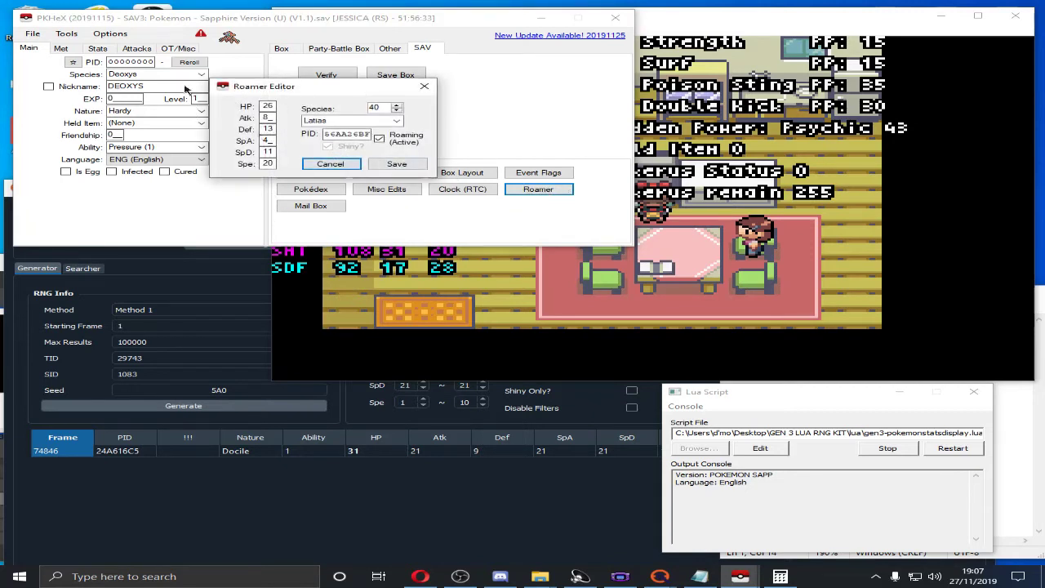
{"action": "left_click", "coordinate": [423, 86]}
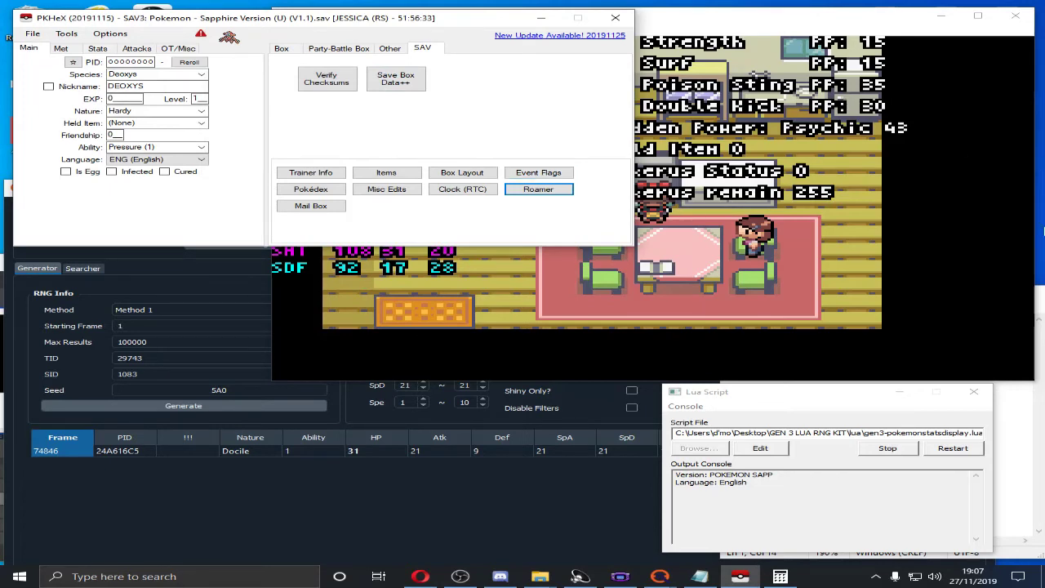
{"action": "left_click", "coordinate": [686, 140]}
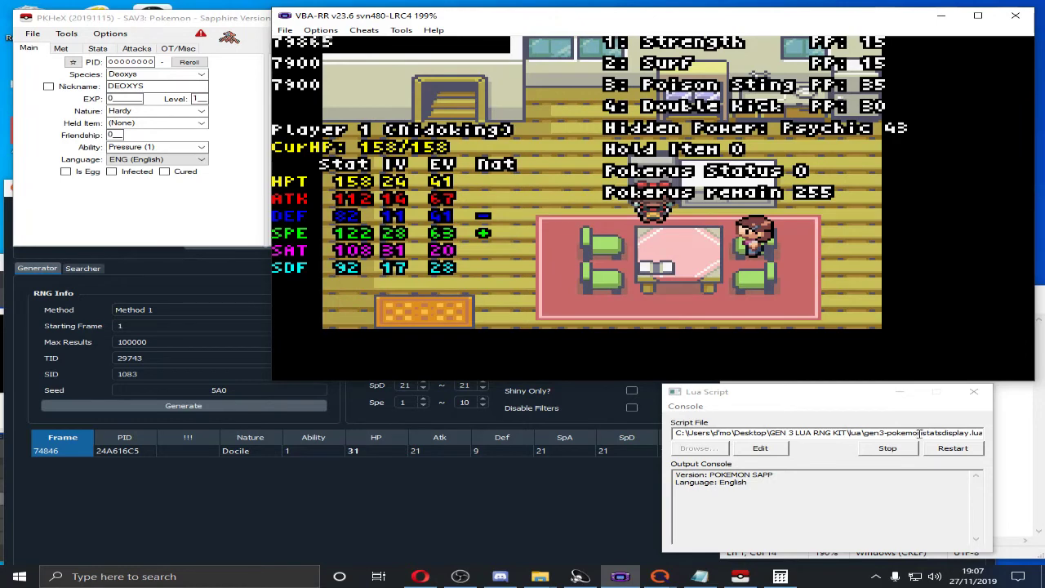
Stop and close the Lua stats script, then save the game in-game
{"action": "left_click", "coordinate": [901, 448]}
{"action": "left_click", "coordinate": [974, 391]}
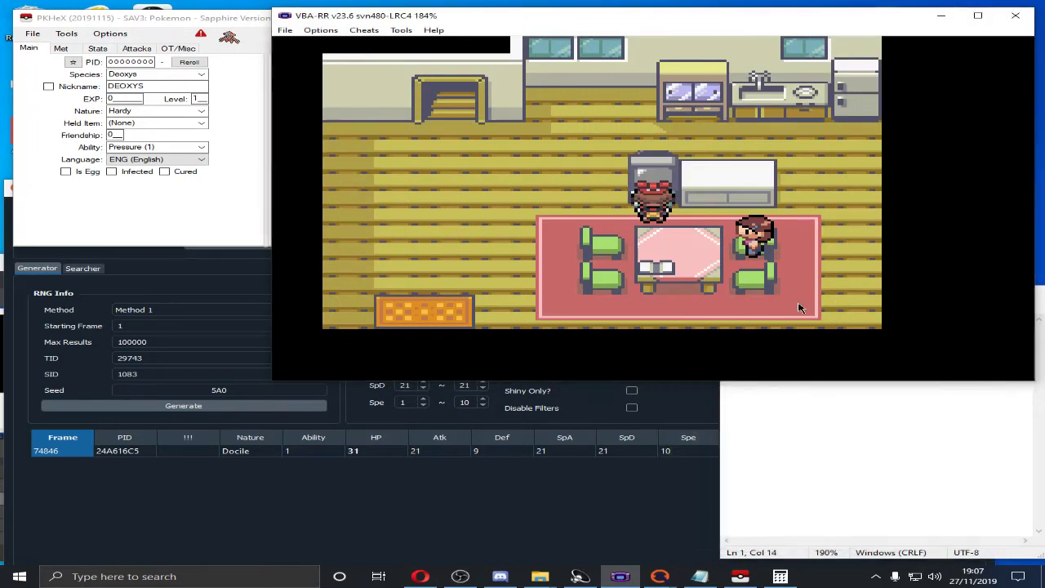
{"action": "key", "text": "Return"}
{"action": "key", "text": "z"}
{"action": "key", "text": "z"}
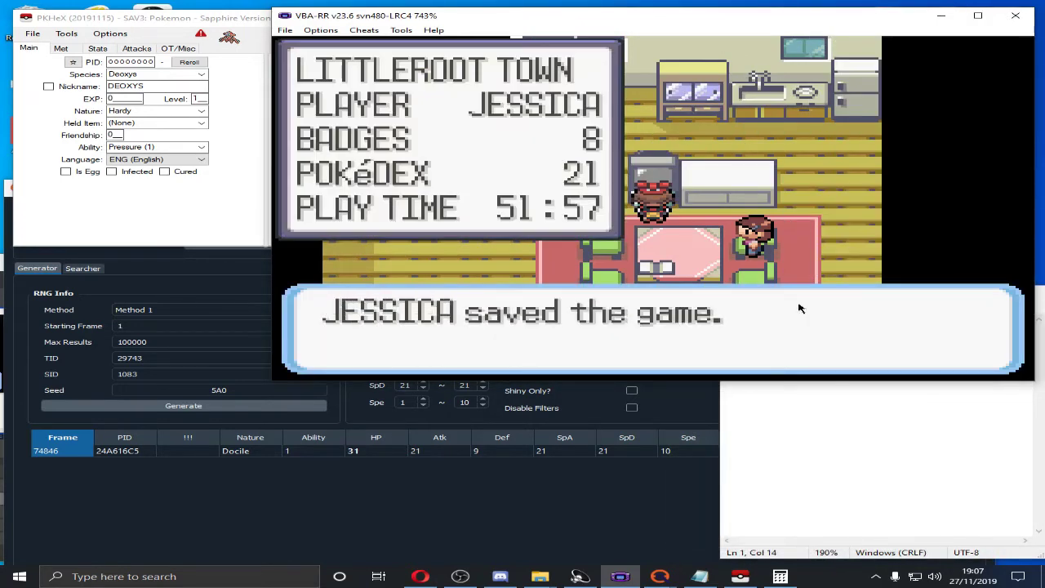
{"action": "key", "text": "z"}
Create savestates in slots 1 through 4 and walk out into Littleroot Town
{"action": "key", "text": "shift+F1"}
{"action": "key", "text": "shift+F2"}
{"action": "key", "text": "shift+F3"}
{"action": "key", "text": "shift+F4"}
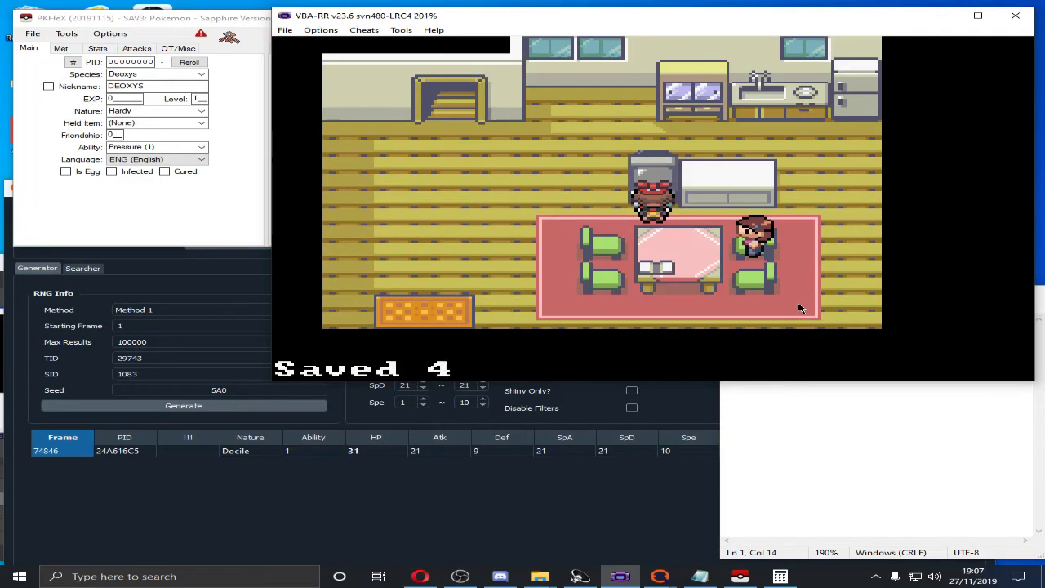
{"action": "key", "text": "Left"}
{"action": "key", "text": "Down"}
Find Latias in the Pokédex and view its roaming area map
{"action": "key", "text": "Return"}
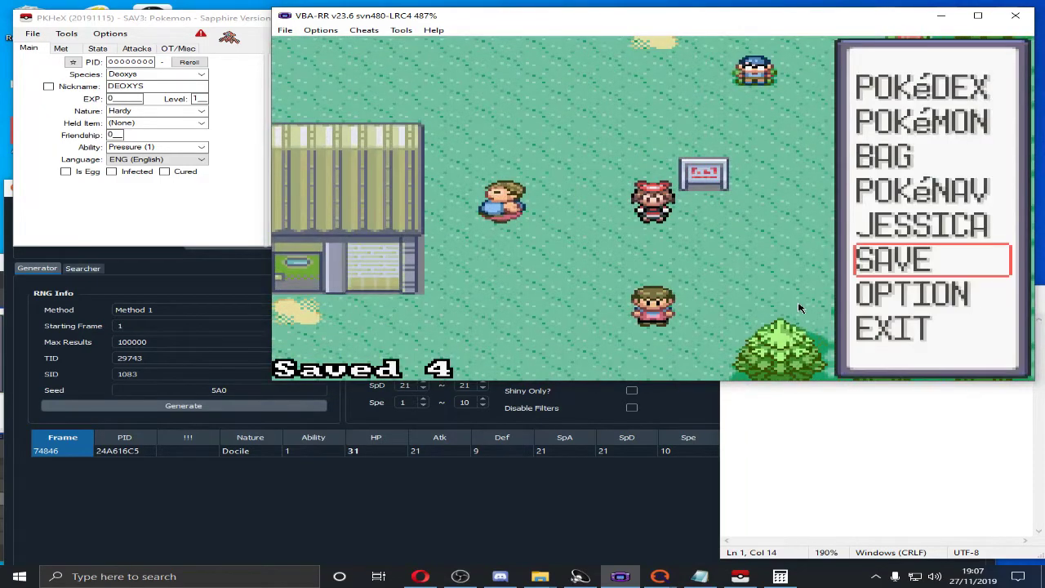
{"action": "key", "text": "Up"}
{"action": "key", "text": "Up"}
{"action": "key", "text": "Up"}
{"action": "key", "text": "Up"}
{"action": "key", "text": "z"}
{"action": "key", "text": "x"}
{"action": "key", "text": "Up"}
{"action": "key", "text": "z"}
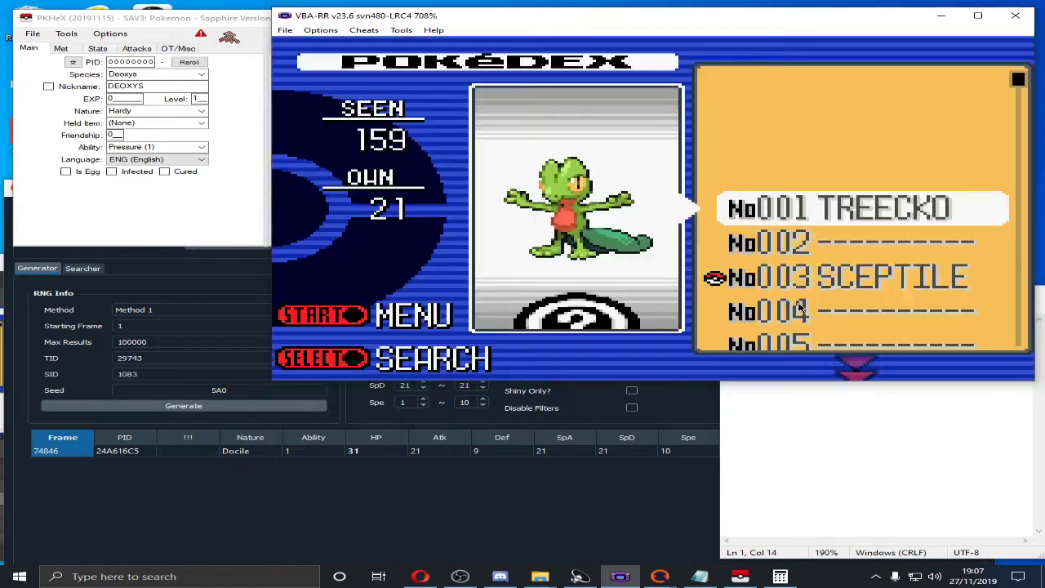
{"action": "key", "text": "Down"}
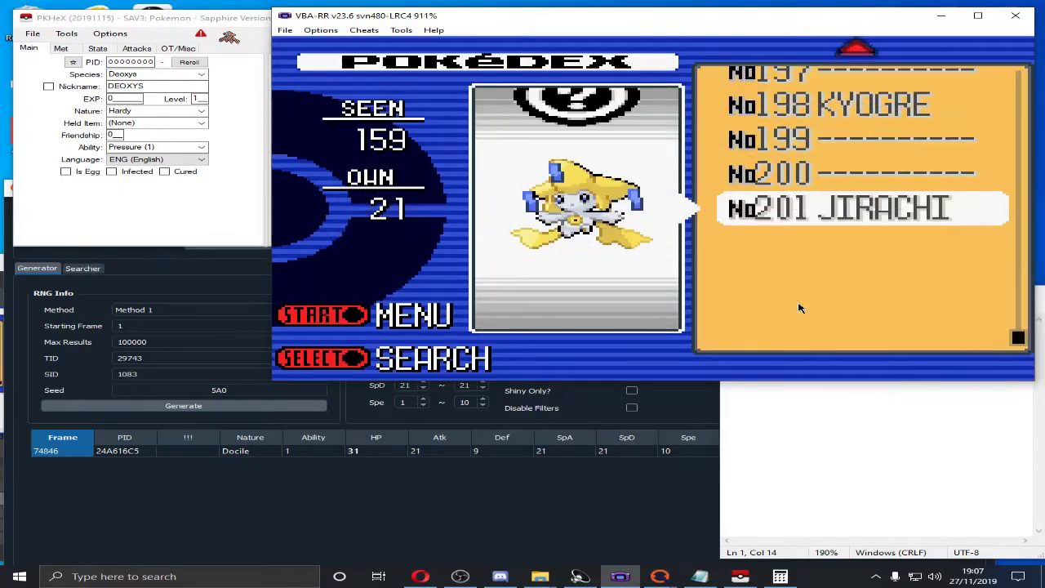
{"action": "key", "text": "Up"}
{"action": "key", "text": "Up"}
{"action": "key", "text": "Up"}
{"action": "key", "text": "z"}
{"action": "key", "text": "z"}
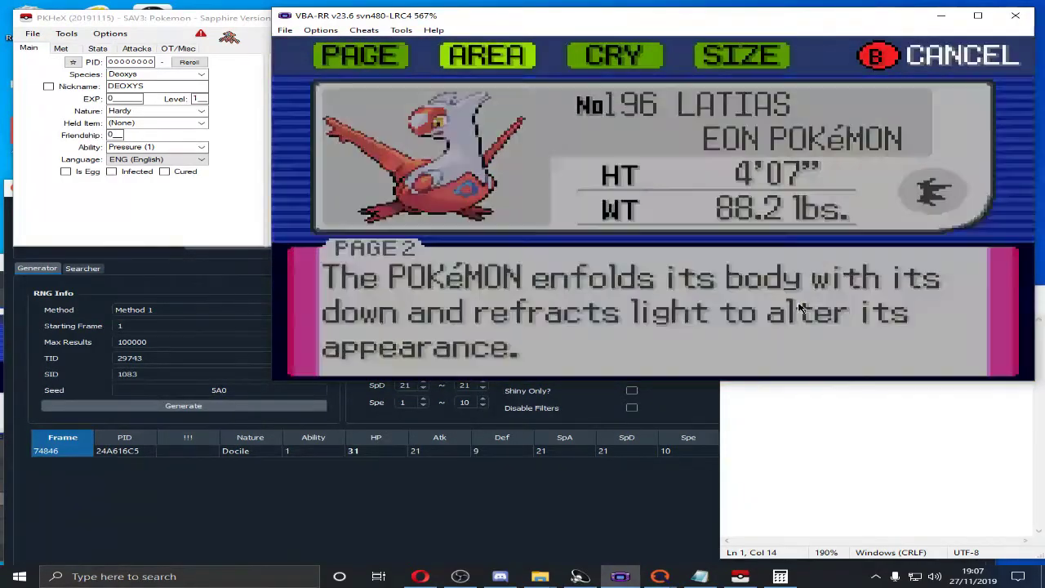
{"action": "key", "text": "Right"}
{"action": "key", "text": "z"}
{"action": "key", "text": "x"}
{"action": "key", "text": "x"}
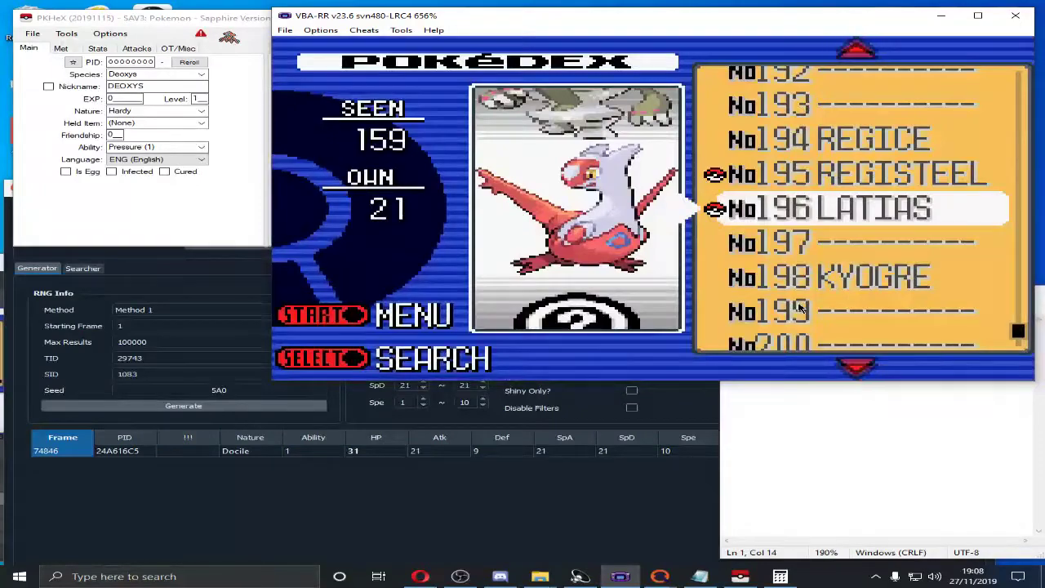
{"action": "key", "text": "x"}
Use Bones's Fly to travel, rechecking Latias's area map before returning to the overworld
{"action": "key", "text": "z"}
{"action": "key", "text": "z"}
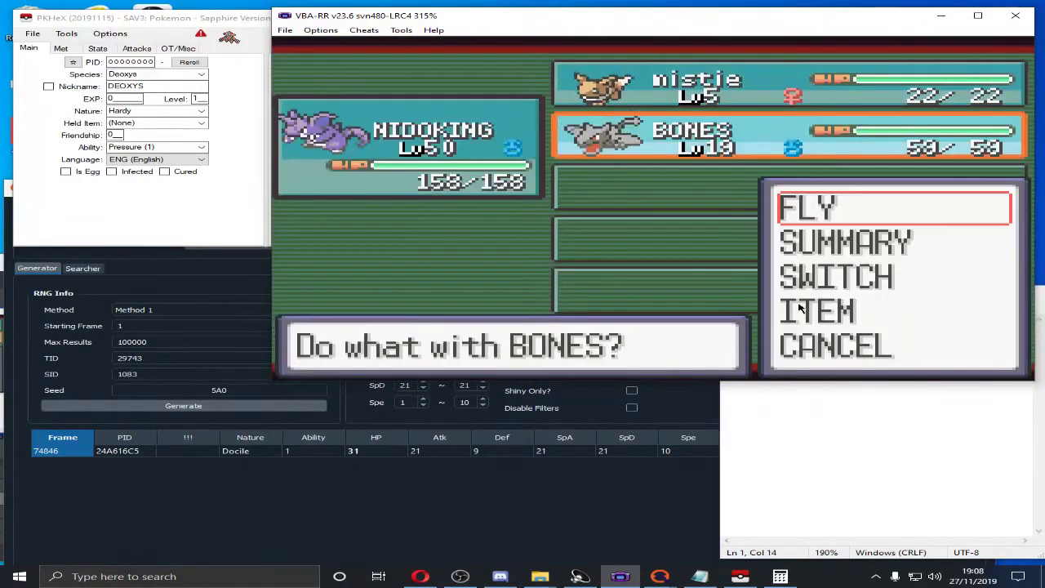
{"action": "key", "text": "z"}
{"action": "key", "text": "z"}
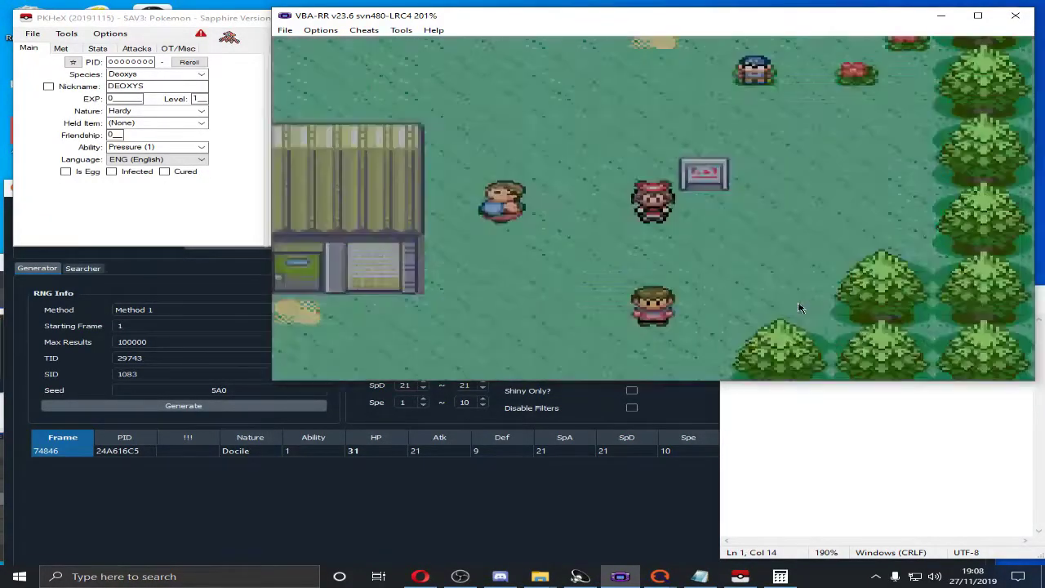
{"action": "key", "text": "Return"}
{"action": "key", "text": "z"}
{"action": "key", "text": "z"}
{"action": "key", "text": "z"}
{"action": "key", "text": "x"}
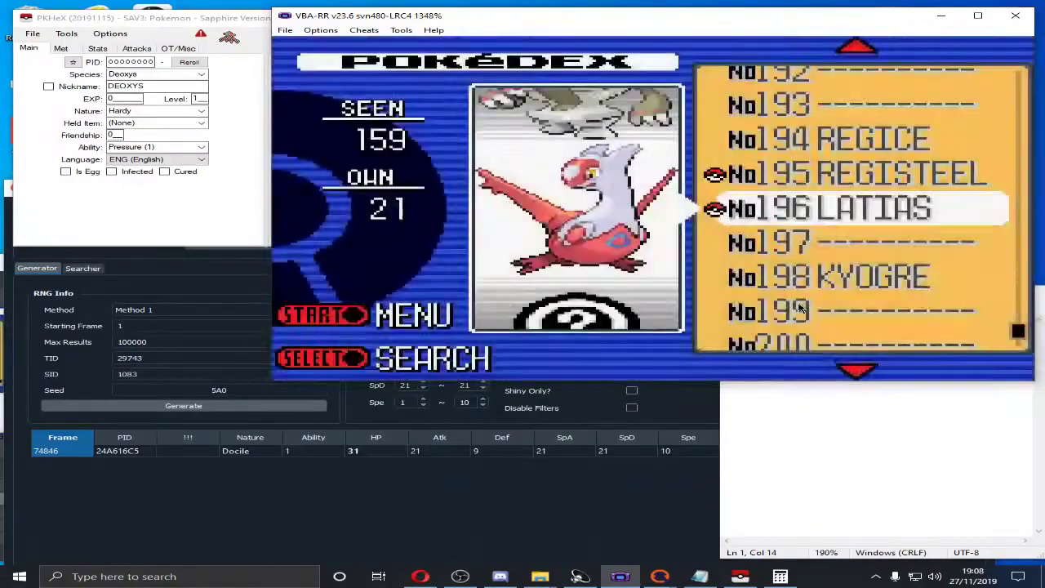
{"action": "key", "text": "x"}
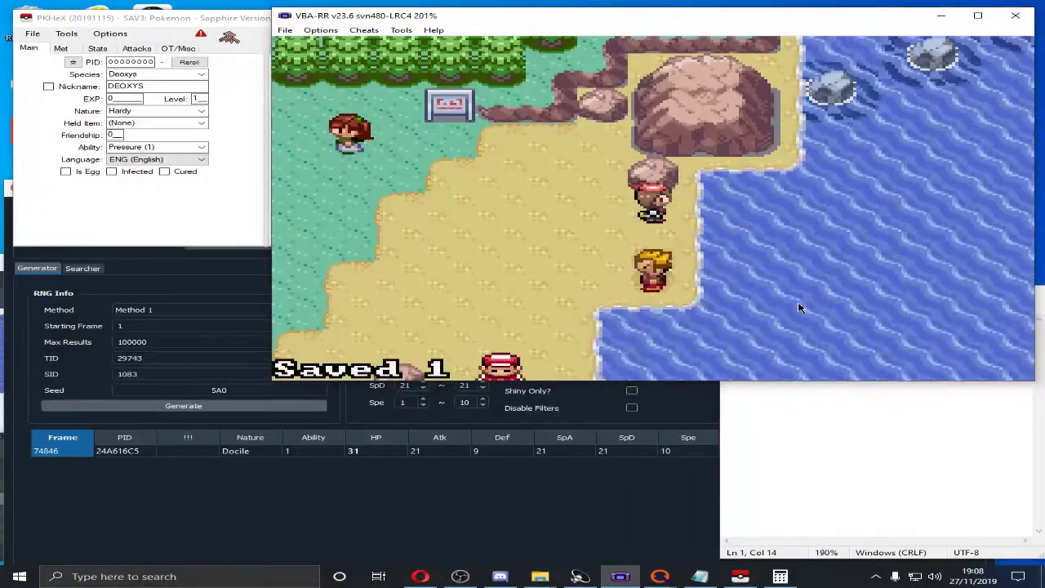
Surf off the shore, reloading savestate 1 until the level 40 wild Latias appears
{"action": "key", "text": "Left"}
{"action": "key", "text": "Left"}
{"action": "key", "text": "Left"}
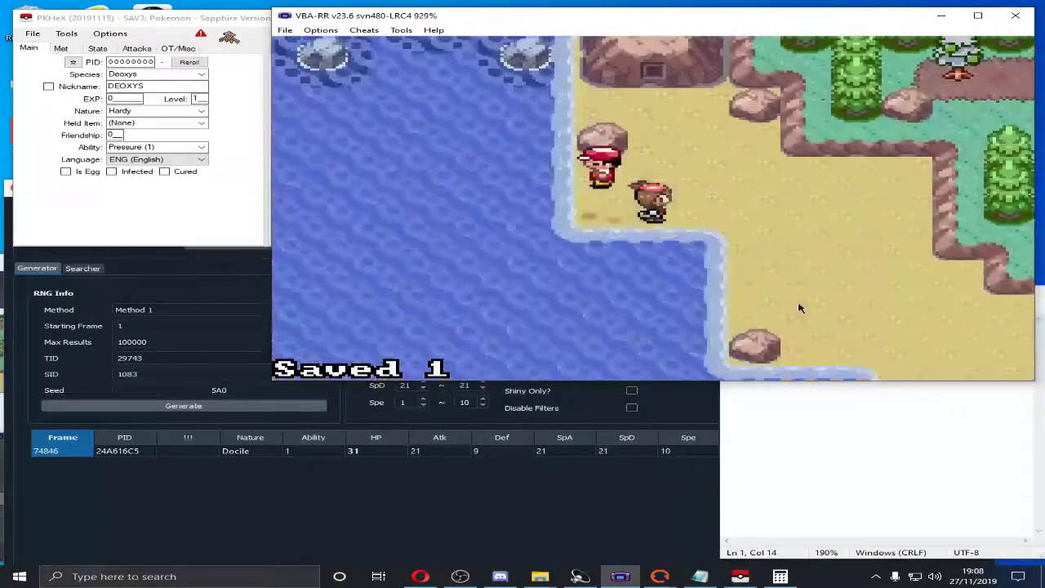
{"action": "key", "text": "z"}
{"action": "key", "text": "x"}
{"action": "key", "text": "Up"}
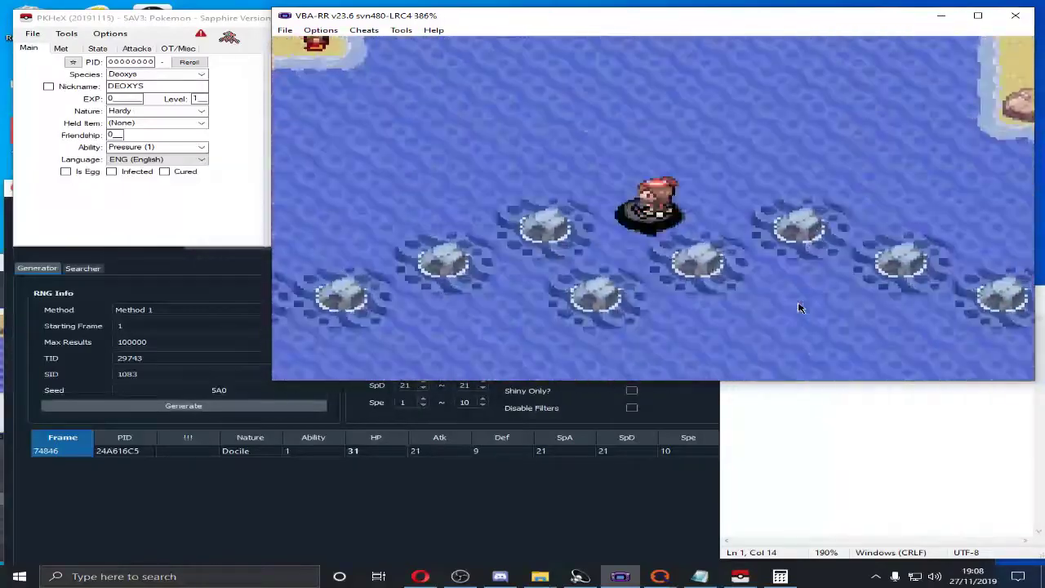
{"action": "key", "text": "z"}
{"action": "key", "text": "z"}
{"action": "key", "text": "z"}
{"action": "key", "text": "z"}
{"action": "key", "text": "F1"}
{"action": "key", "text": "z"}
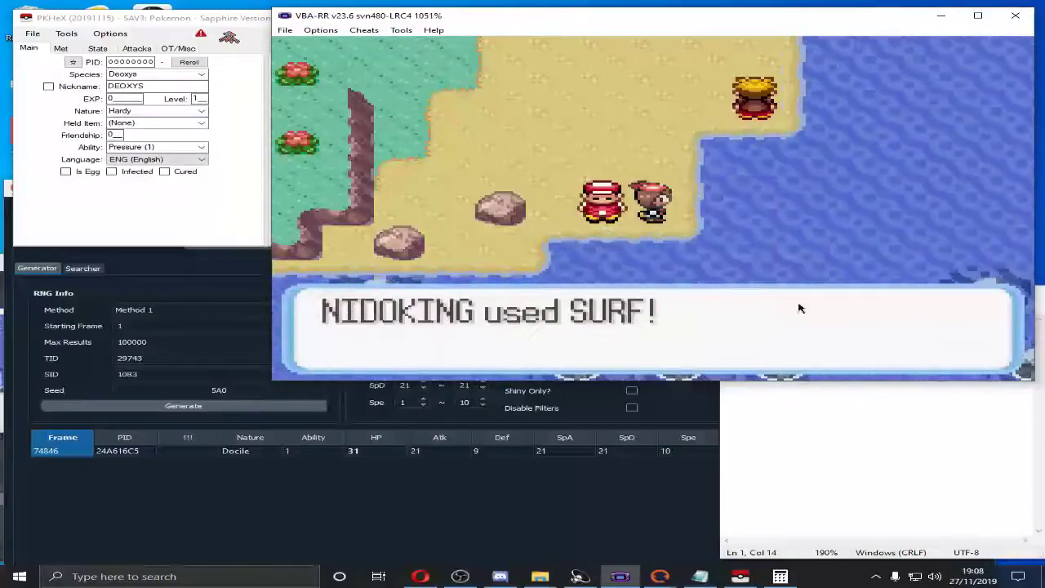
{"action": "key", "text": "F1"}
{"action": "key", "text": "Down"}
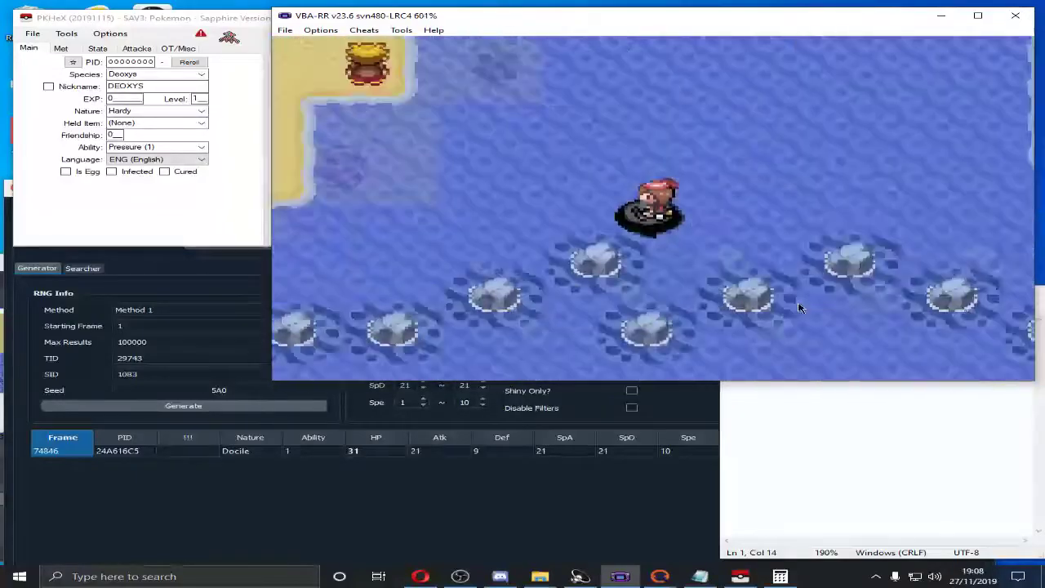
{"action": "key", "text": "F1"}
{"action": "key", "text": "F1"}
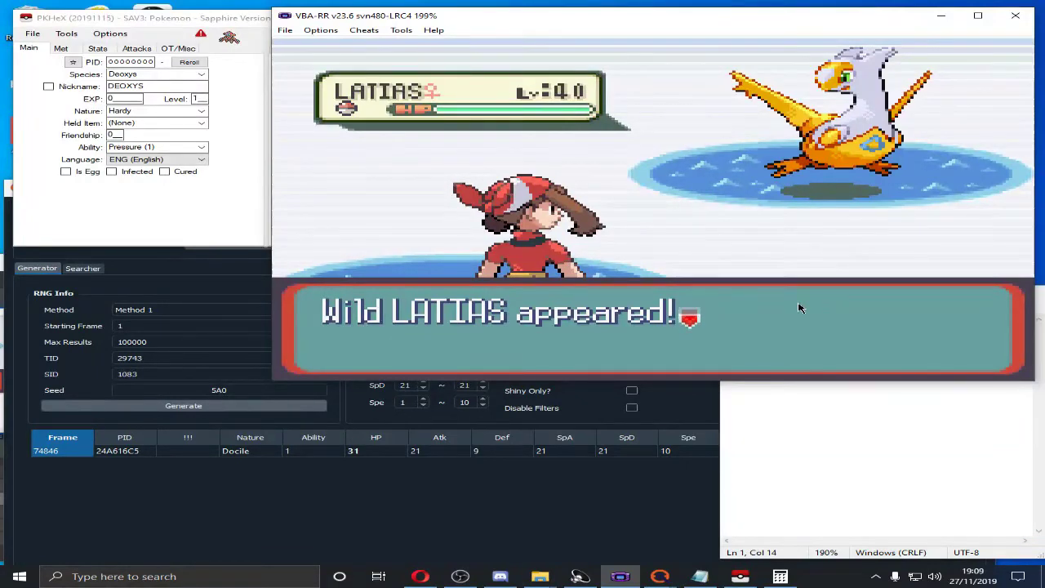
Send out Nidoking, then throw a Poké Ball from the Poké Balls pocket at Latias
{"action": "key", "text": "z"}
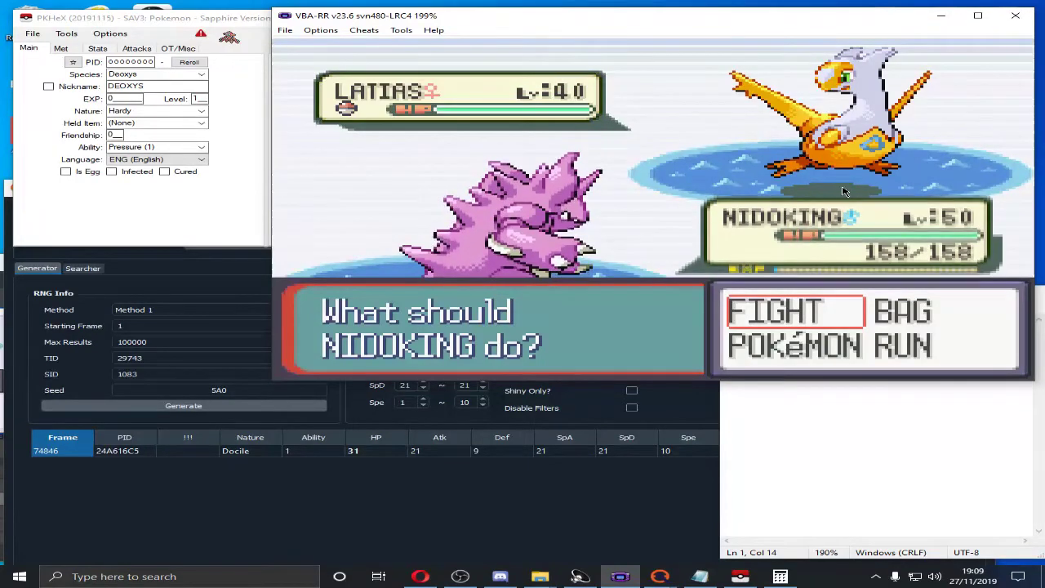
{"action": "key", "text": "Right"}
{"action": "key", "text": "z"}
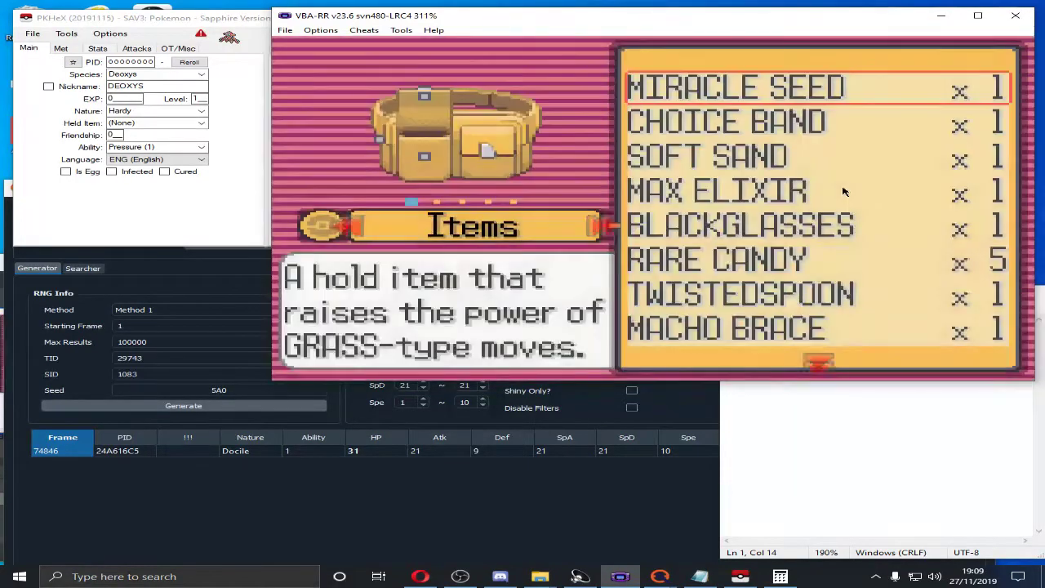
{"action": "key", "text": "x"}
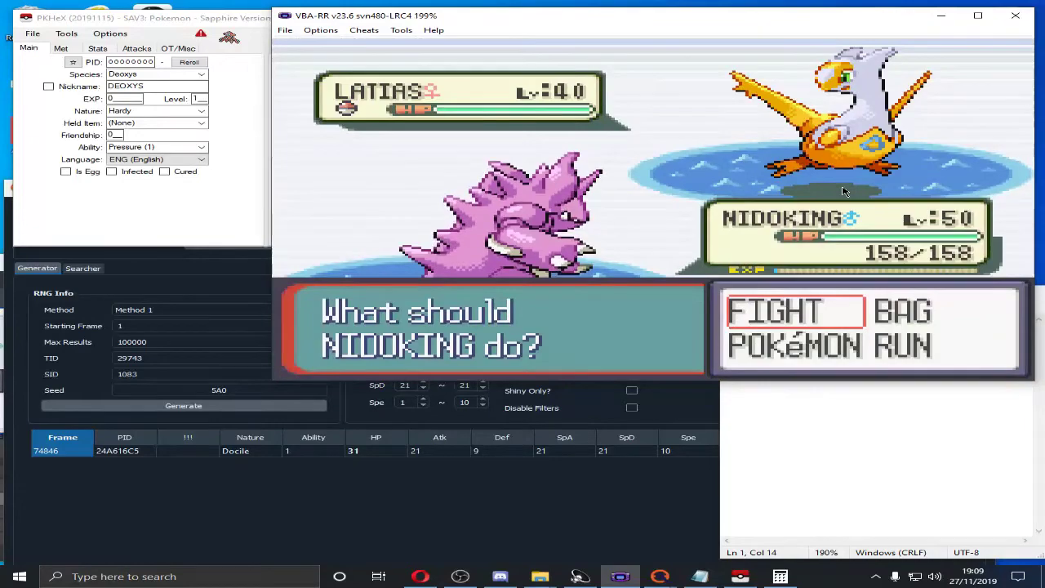
{"action": "key", "text": "z"}
{"action": "key", "text": "Right"}
{"action": "key", "text": "Right"}
{"action": "key", "text": "Left"}
{"action": "key", "text": "z"}
{"action": "key", "text": "z"}
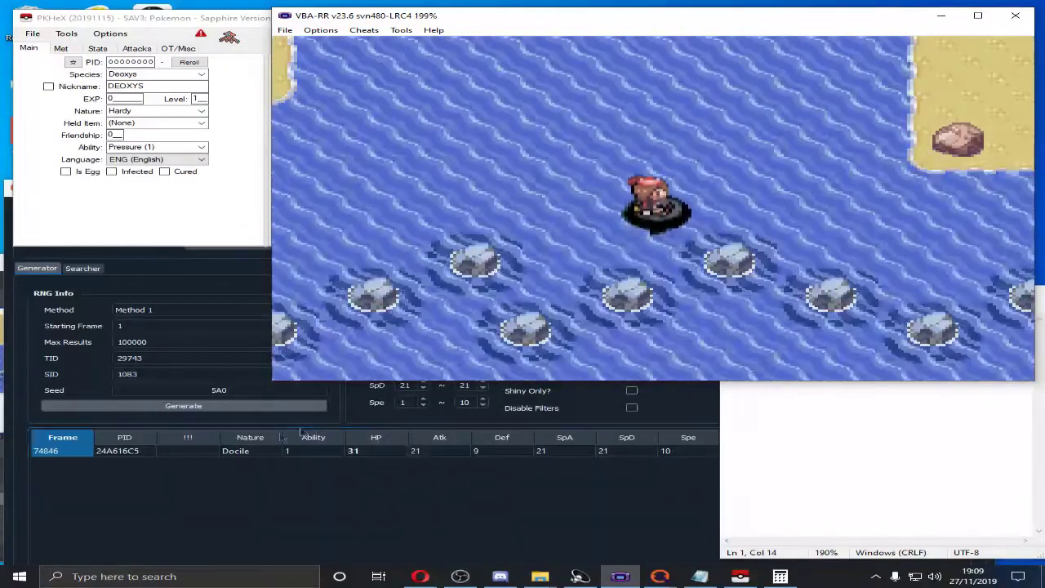
Check PokeFinder's target frame 74846, then minimize the PokeFinder window
{"action": "left_click", "coordinate": [4, 398]}
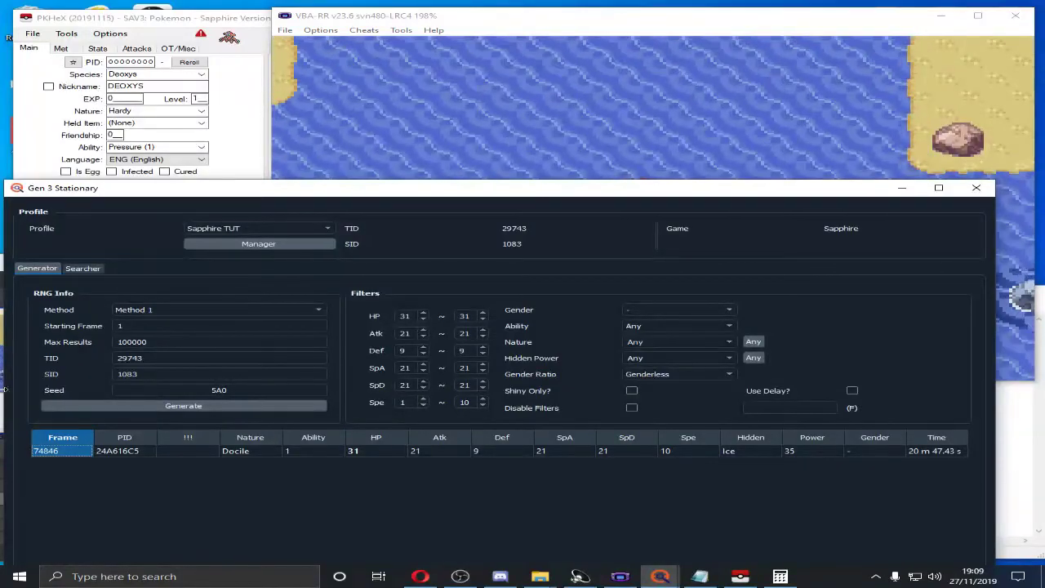
{"action": "left_click", "coordinate": [902, 188]}
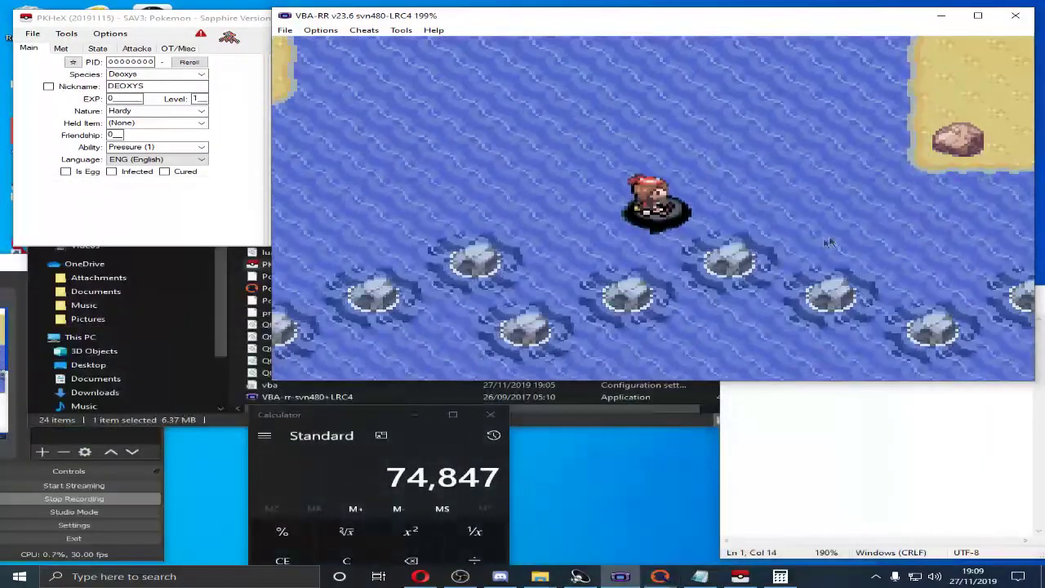